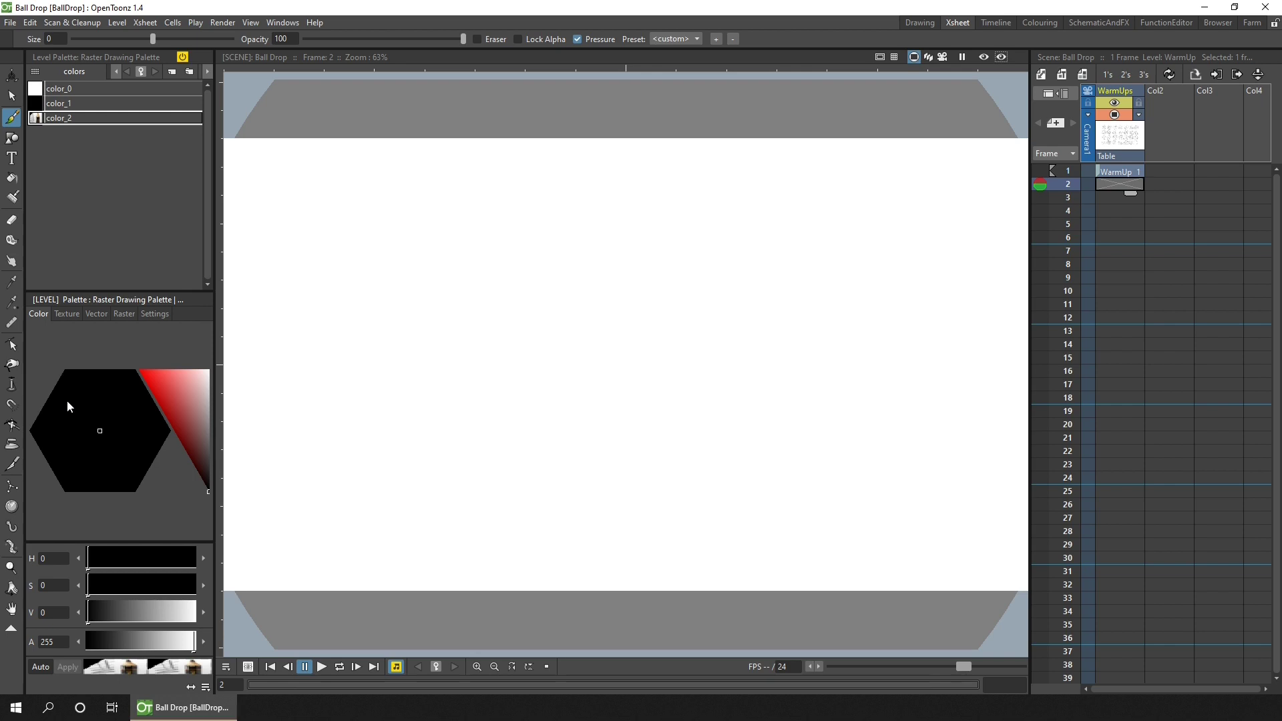
- Return to frame 1 and draw two inner ovals in the last warm-up circle
{"action": "left_click", "coordinate": [1123, 170]}
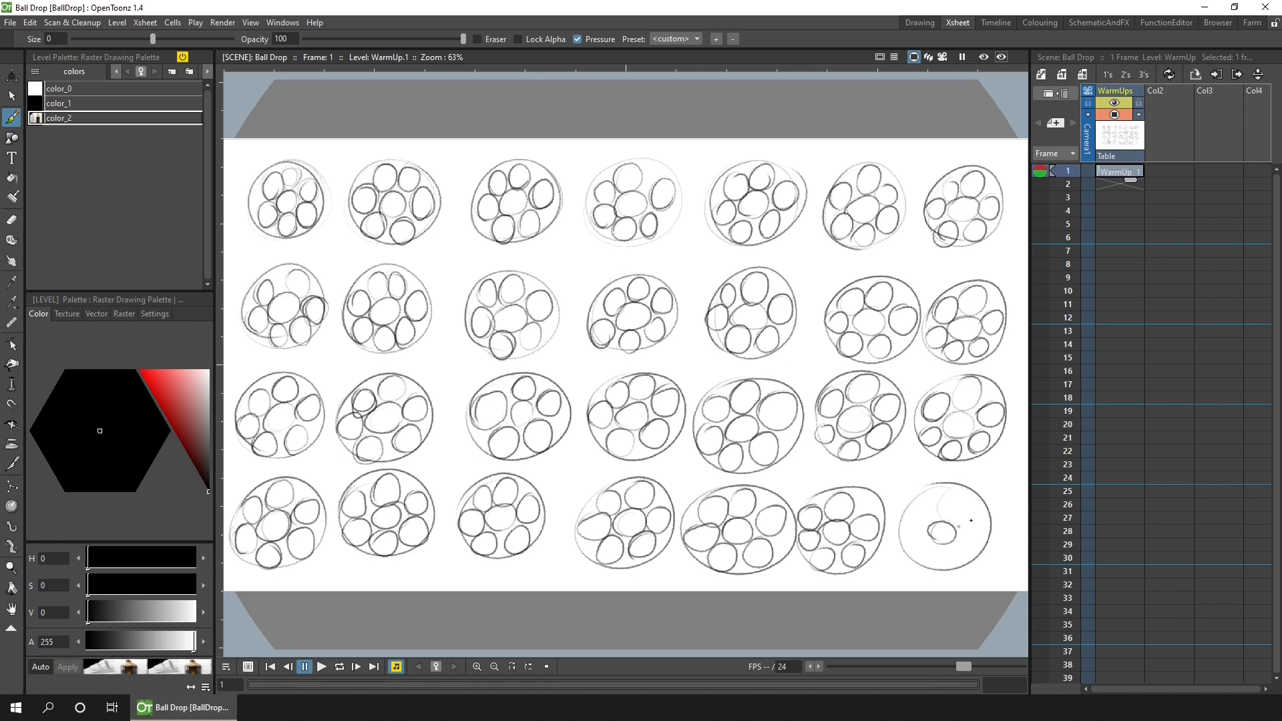
{"action": "left_click_drag", "start_coordinate": [959, 526], "coordinate": [951, 495]}
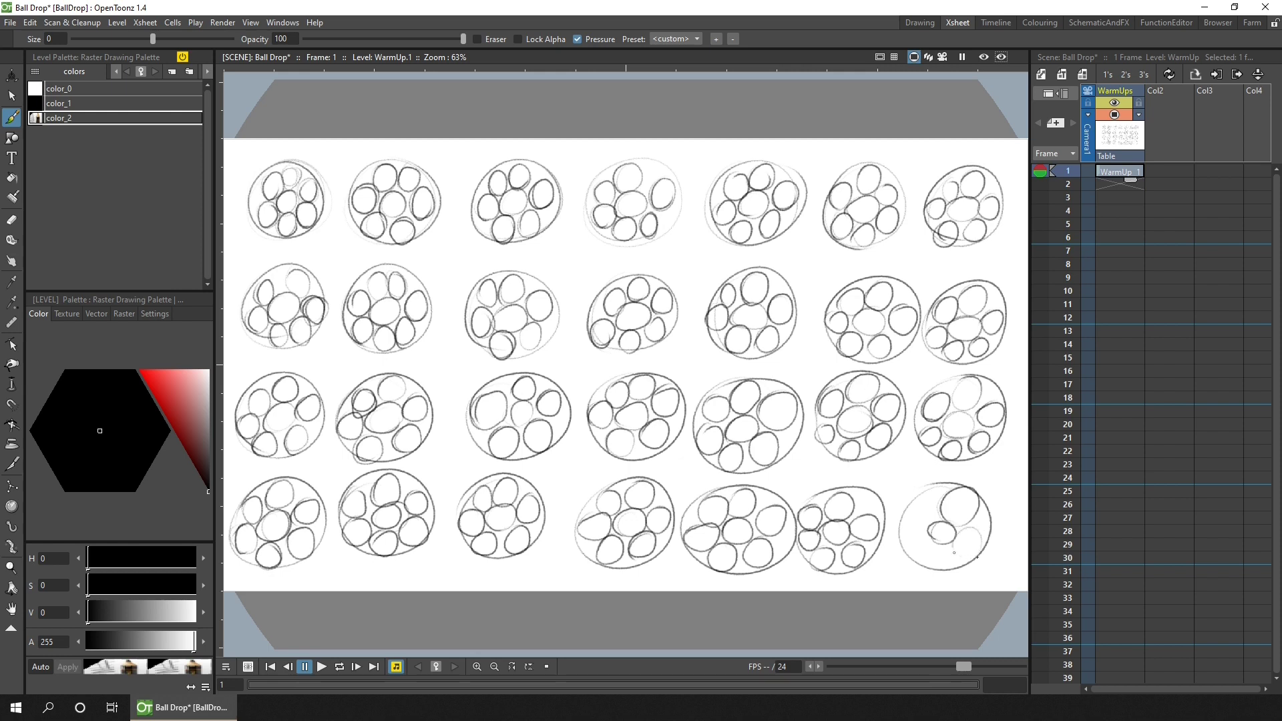
{"action": "mouse_move", "coordinate": [977, 557]}
{"action": "left_mouse_down"}
{"action": "mouse_move", "coordinate": [960, 531]}
{"action": "mouse_move", "coordinate": [967, 571]}
{"action": "mouse_move", "coordinate": [942, 550]}
{"action": "mouse_move", "coordinate": [928, 550]}
{"action": "mouse_move", "coordinate": [952, 565]}
{"action": "mouse_move", "coordinate": [930, 559]}
{"action": "mouse_move", "coordinate": [942, 547]}
{"action": "mouse_move", "coordinate": [928, 555]}
{"action": "mouse_move", "coordinate": [926, 536]}
{"action": "mouse_move", "coordinate": [904, 545]}
{"action": "mouse_move", "coordinate": [929, 535]}
{"action": "mouse_move", "coordinate": [919, 561]}
{"action": "mouse_move", "coordinate": [906, 545]}
{"action": "mouse_move", "coordinate": [921, 514]}
{"action": "left_mouse_up"}
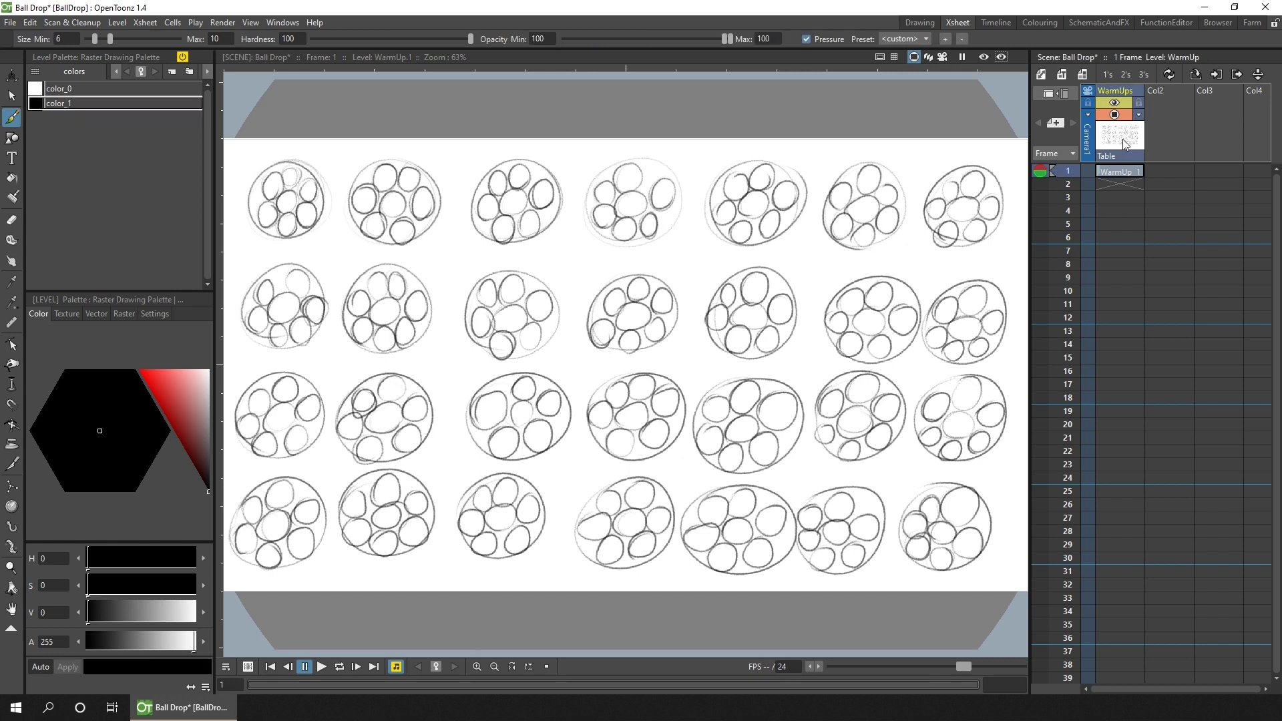
- Delete the WarmUps column and create a new raster level named Sketch
{"action": "left_click", "coordinate": [1134, 144]}
{"action": "key", "text": "Delete"}
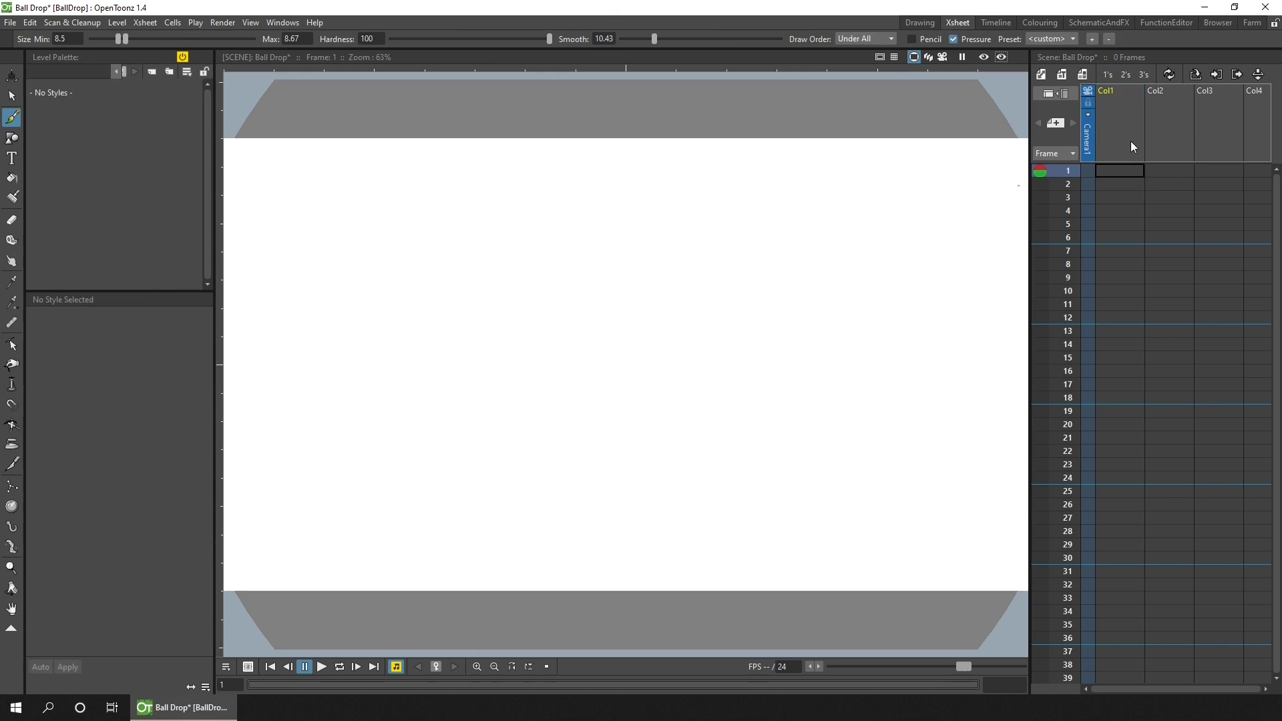
{"action": "left_click", "coordinate": [1084, 73]}
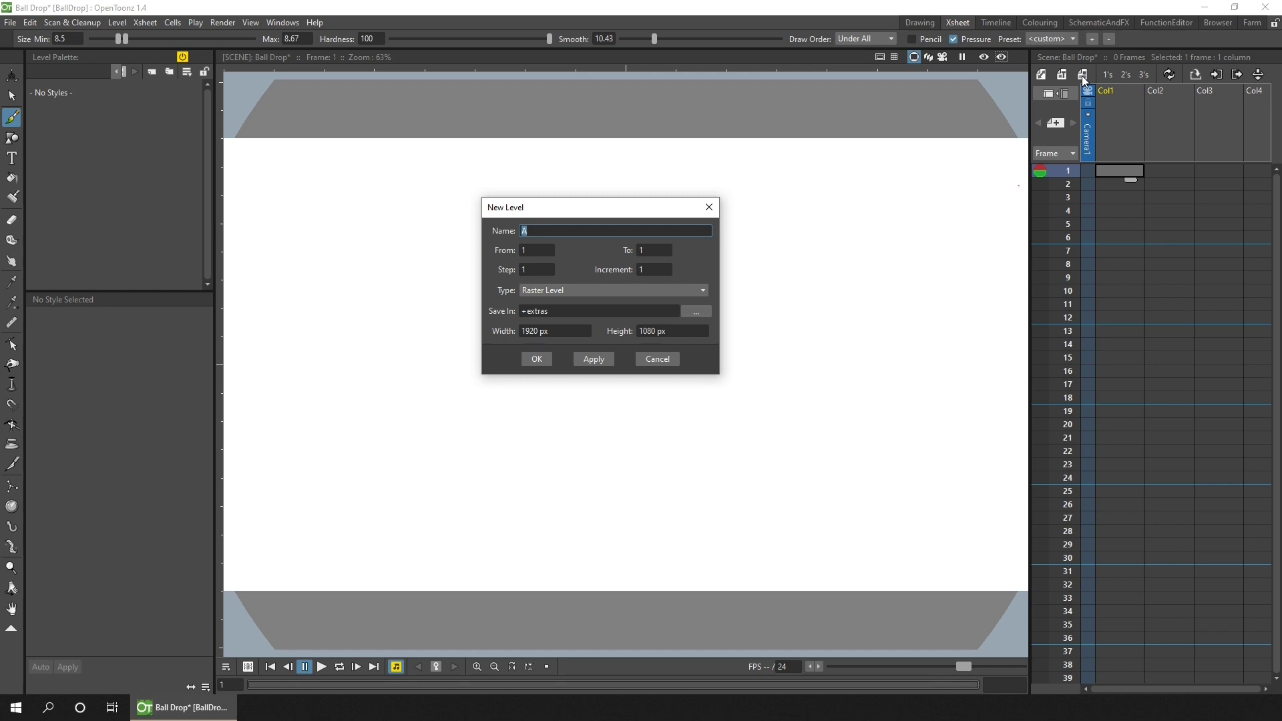
{"action": "type", "text": "Sketch"}
{"action": "left_click", "coordinate": [537, 359]}
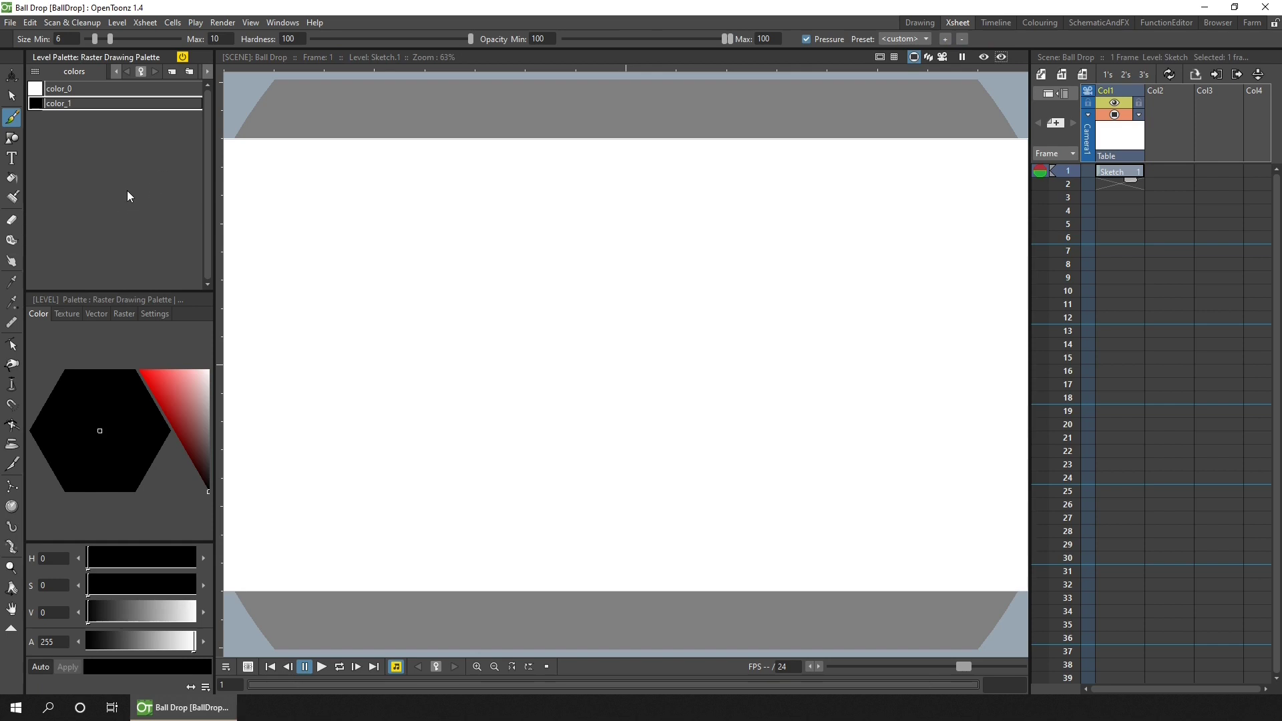
- Add a new palette style using the 2B_pencil raster brush, then save
{"action": "left_click", "coordinate": [171, 72]}
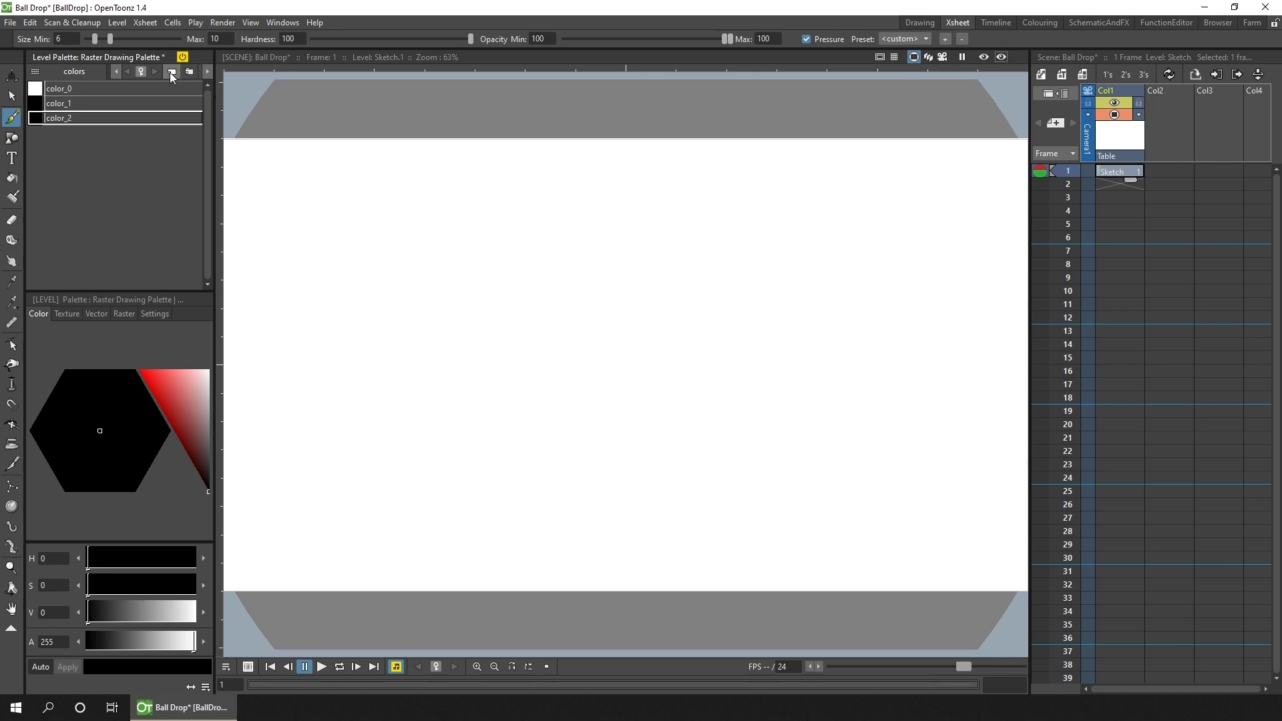
{"action": "left_click", "coordinate": [123, 314]}
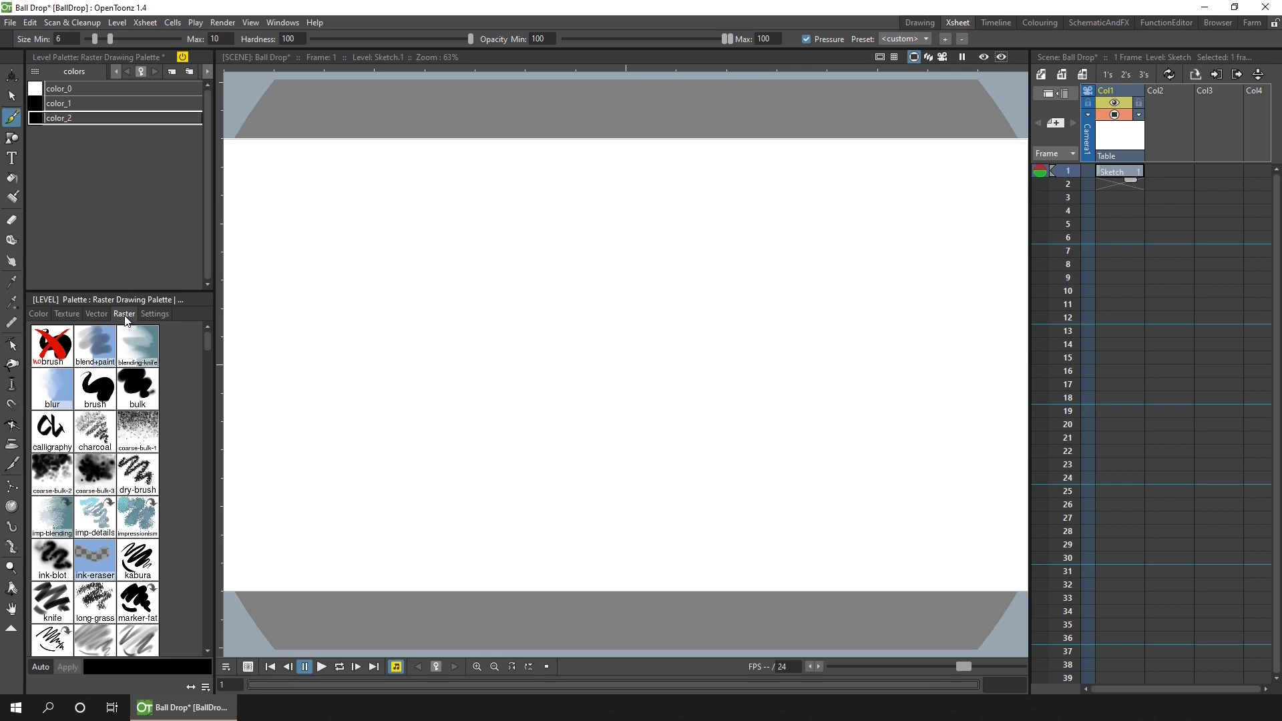
{"action": "left_click_drag", "start_coordinate": [211, 350], "coordinate": [210, 403]}
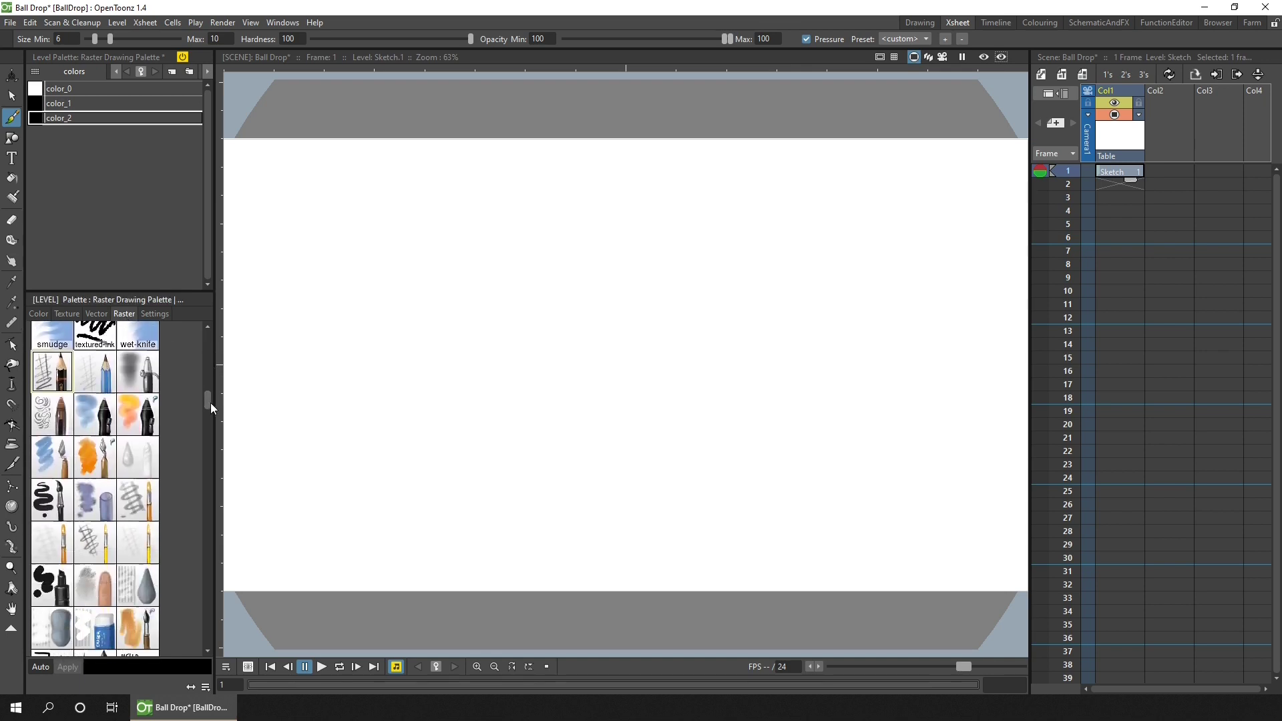
{"action": "left_click", "coordinate": [53, 375]}
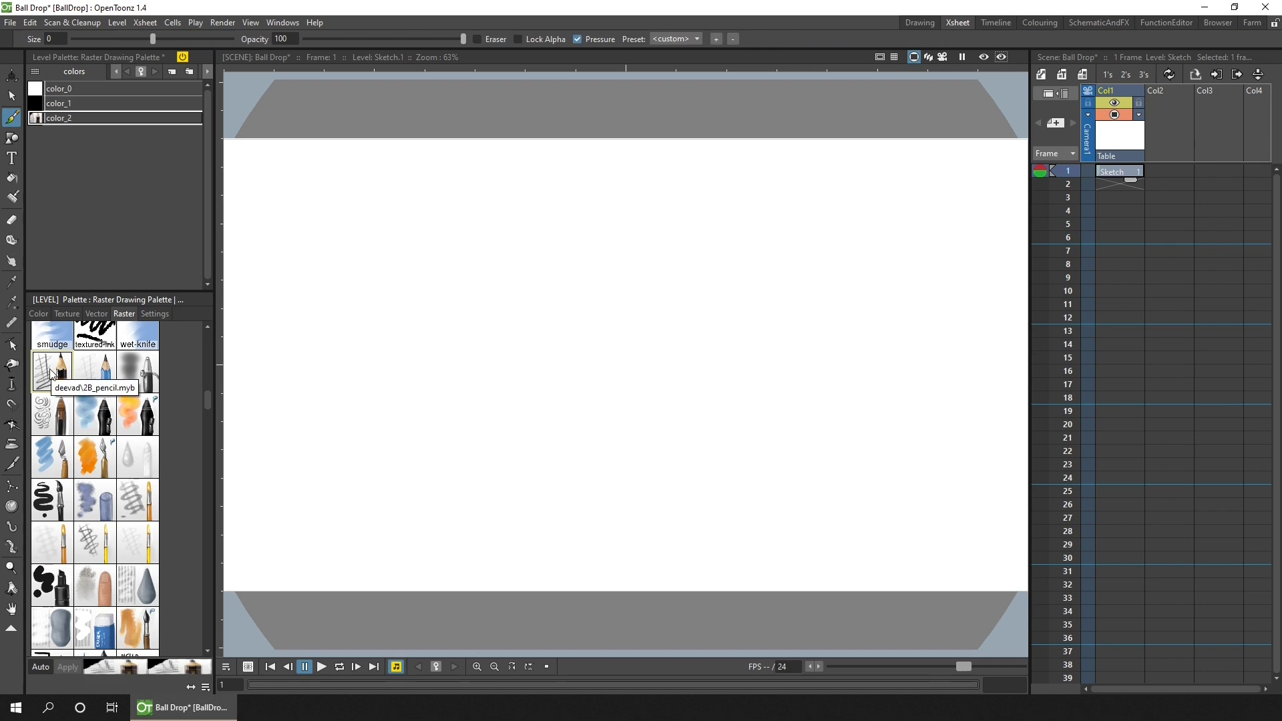
{"action": "key", "text": "ctrl+s"}
- Test the pencil with a scribble and undo it, then rename the column Sketch and save
{"action": "left_click_drag", "start_coordinate": [251, 229], "coordinate": [327, 164]}
{"action": "mouse_move", "coordinate": [311, 217]}
{"action": "left_mouse_down"}
{"action": "mouse_move", "coordinate": [447, 213]}
{"action": "mouse_move", "coordinate": [641, 394]}
{"action": "mouse_move", "coordinate": [748, 473]}
{"action": "left_mouse_up"}
{"action": "key", "text": "ctrl+z"}
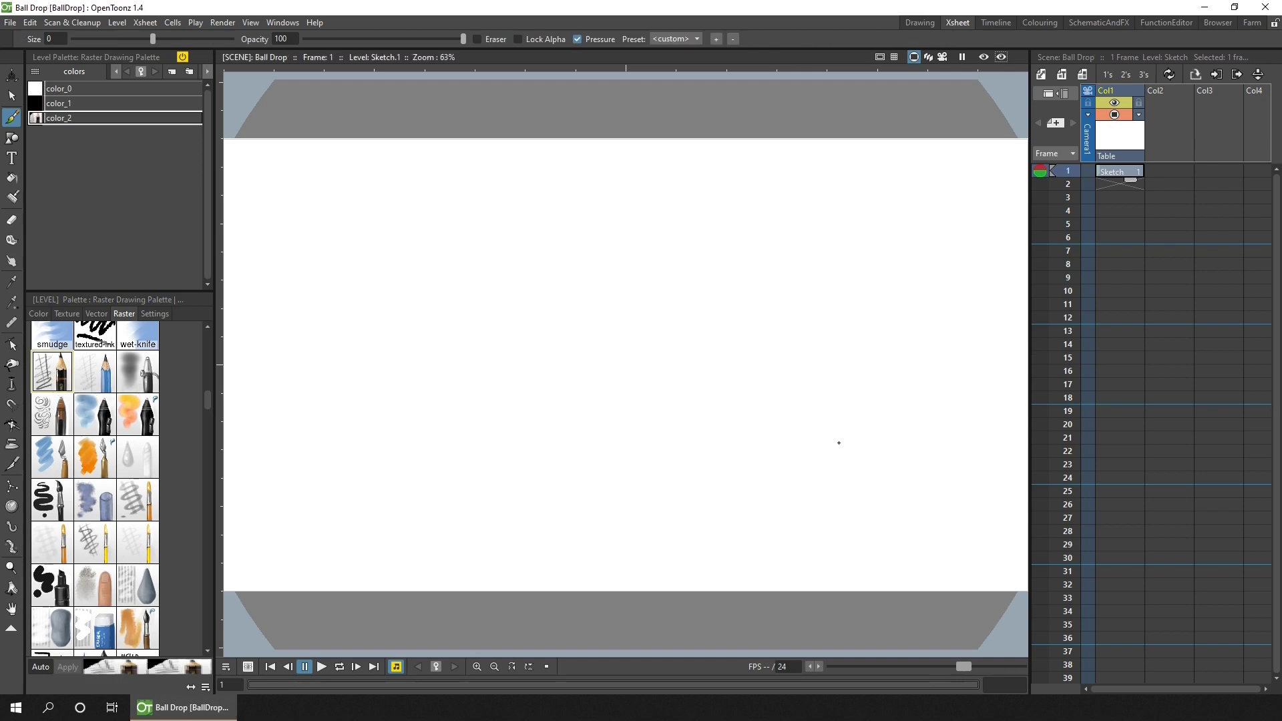
{"action": "type", "text": "Sketch"}
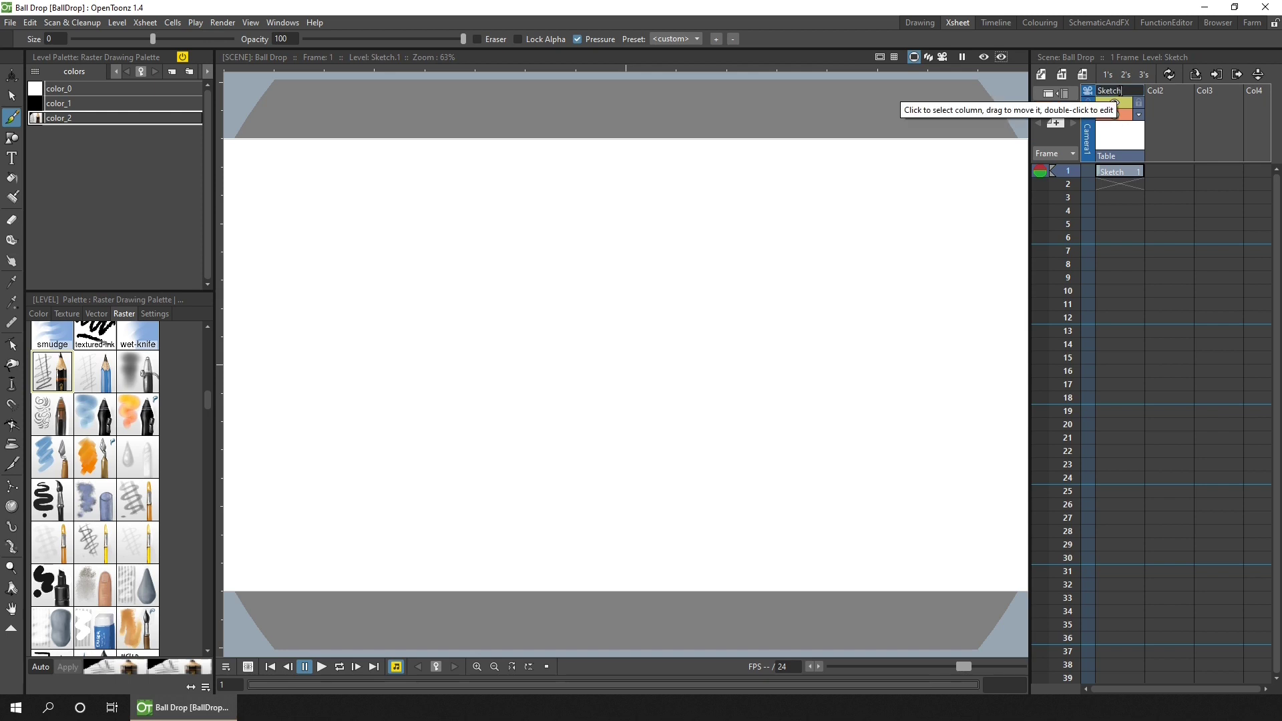
{"action": "key", "text": "Return"}
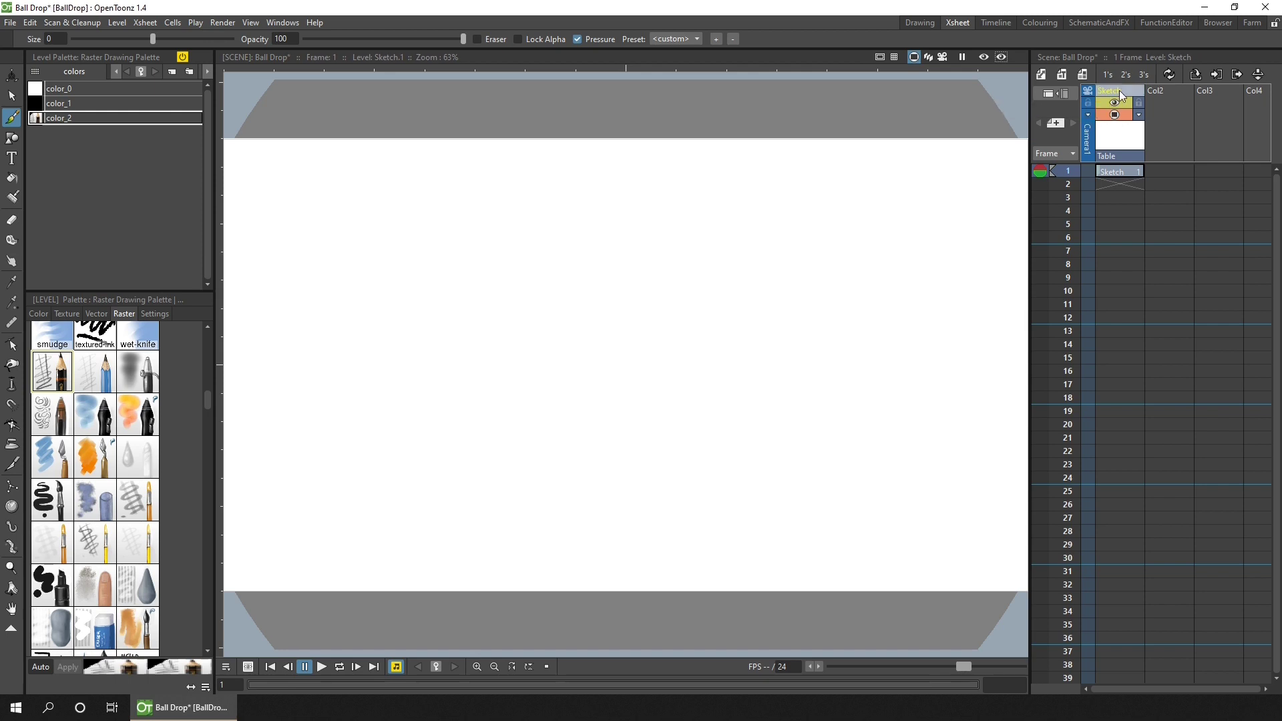
{"action": "key", "text": "ctrl+s"}
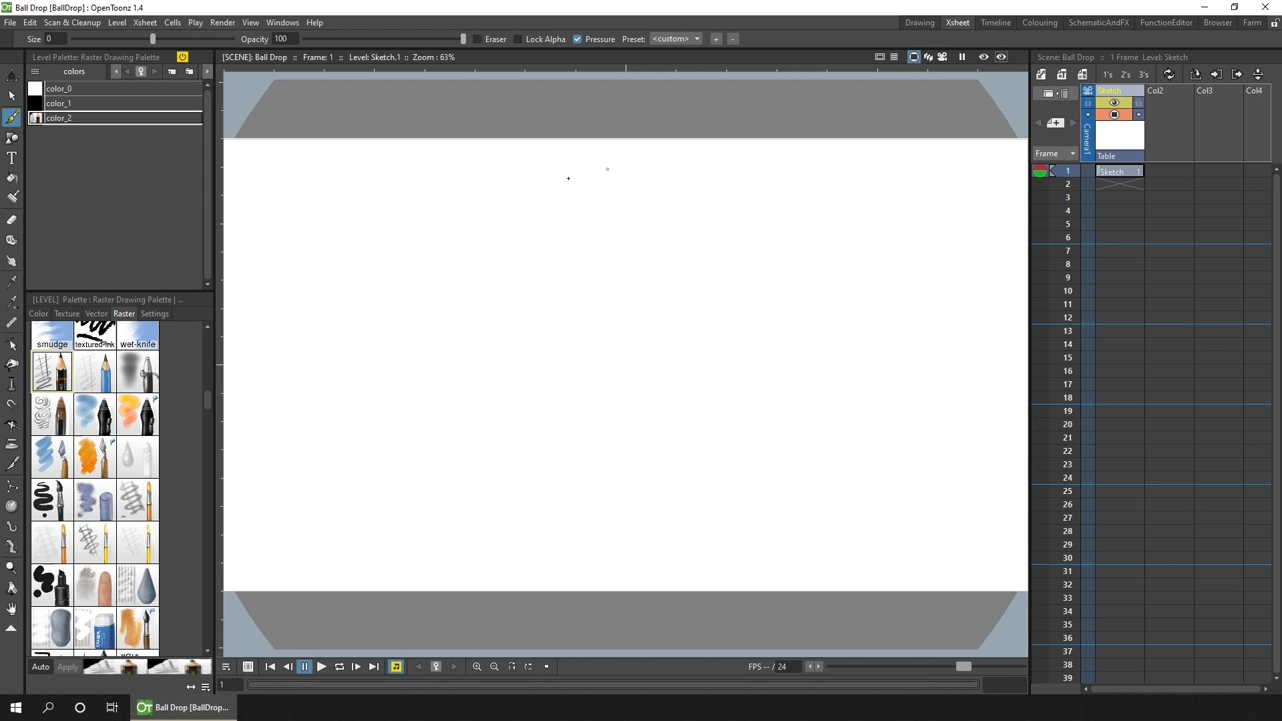
- Sketch a rough pencil circle near the top centre and drag a vertical guide through it
{"action": "left_click_drag", "start_coordinate": [568, 178], "coordinate": [584, 171]}
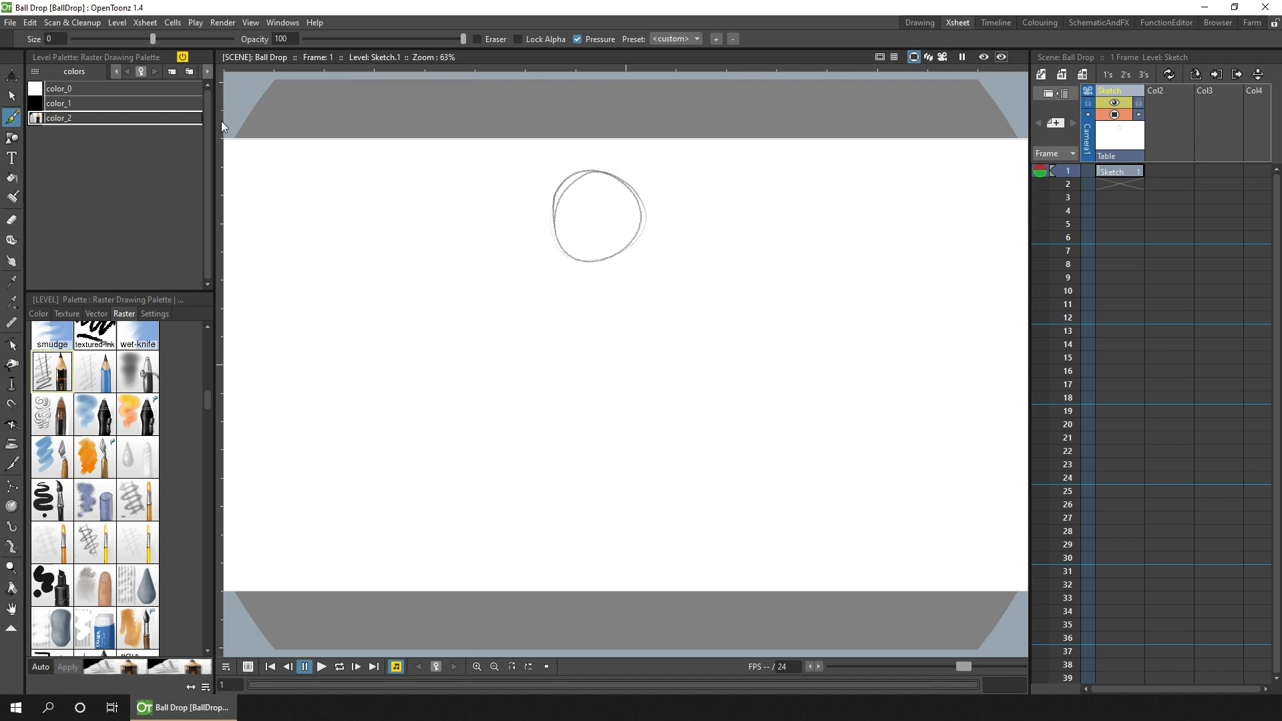
{"action": "mouse_move", "coordinate": [588, 67]}
{"action": "left_mouse_down"}
{"action": "mouse_move", "coordinate": [652, 67]}
{"action": "mouse_move", "coordinate": [530, 71]}
{"action": "mouse_move", "coordinate": [647, 69]}
{"action": "mouse_move", "coordinate": [595, 74]}
{"action": "left_mouse_up"}
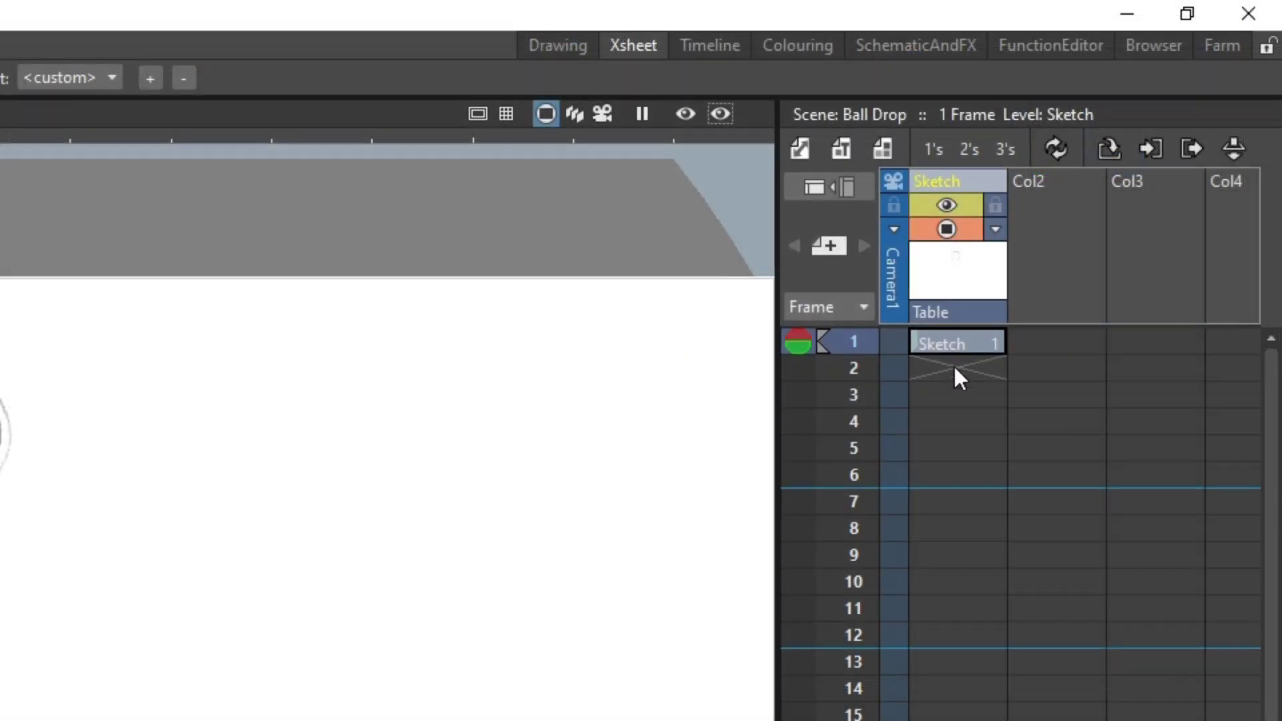
- On frame 2, onion-skin frame 1 and draw a flat squashed ellipse near the bottom
{"action": "left_click", "coordinate": [953, 365]}
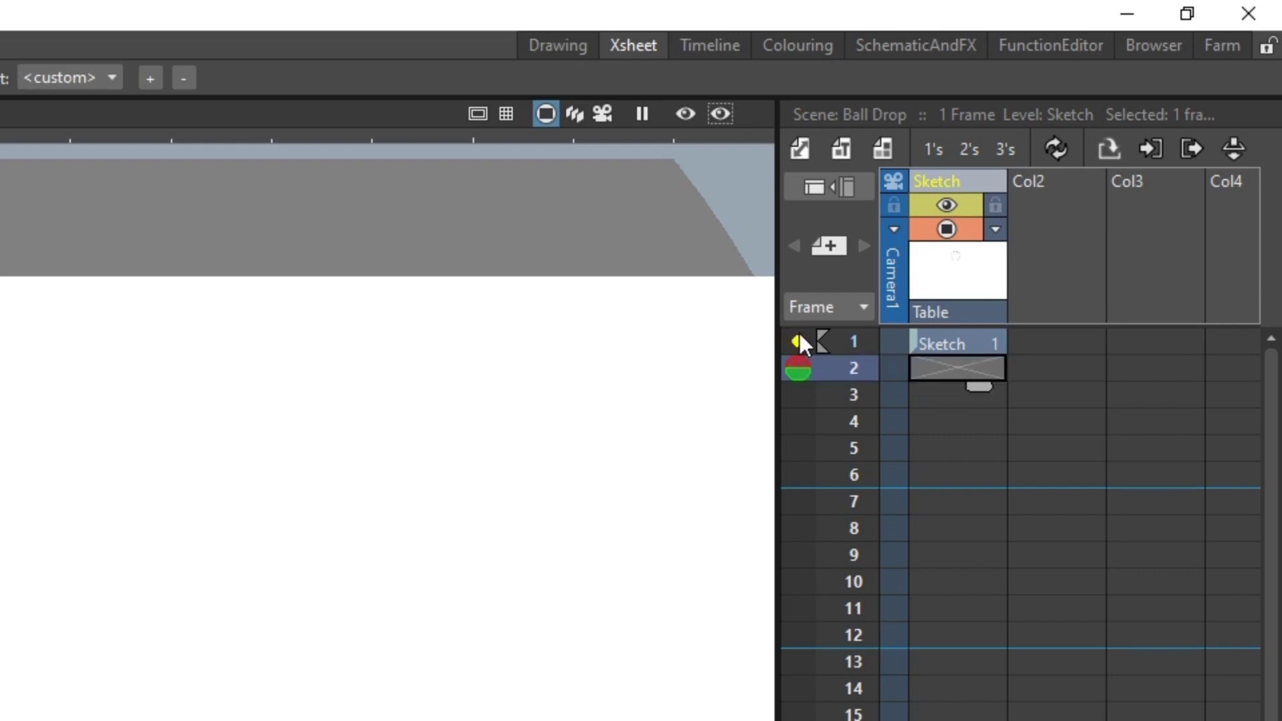
{"action": "left_click", "coordinate": [799, 342]}
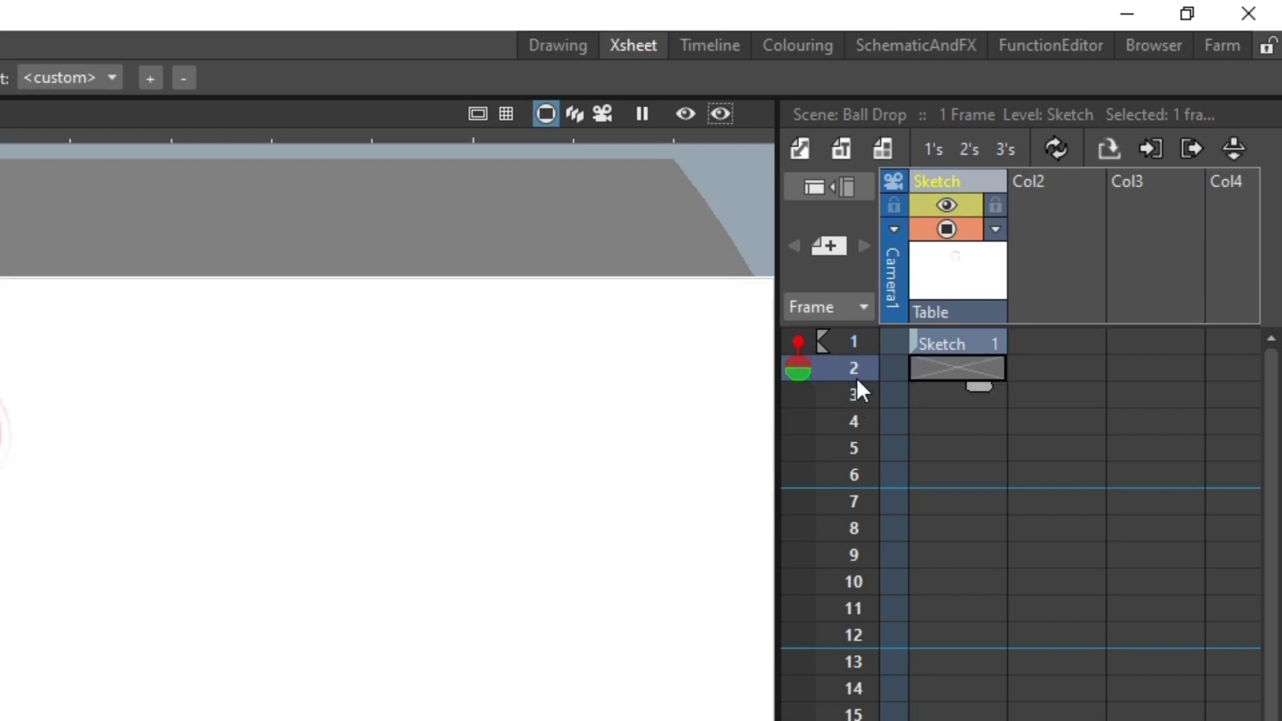
{"action": "key", "text": "Down"}
{"action": "mouse_move", "coordinate": [857, 420]}
{"action": "left_mouse_down"}
{"action": "mouse_move", "coordinate": [857, 478]}
{"action": "mouse_move", "coordinate": [864, 370]}
{"action": "left_mouse_up"}
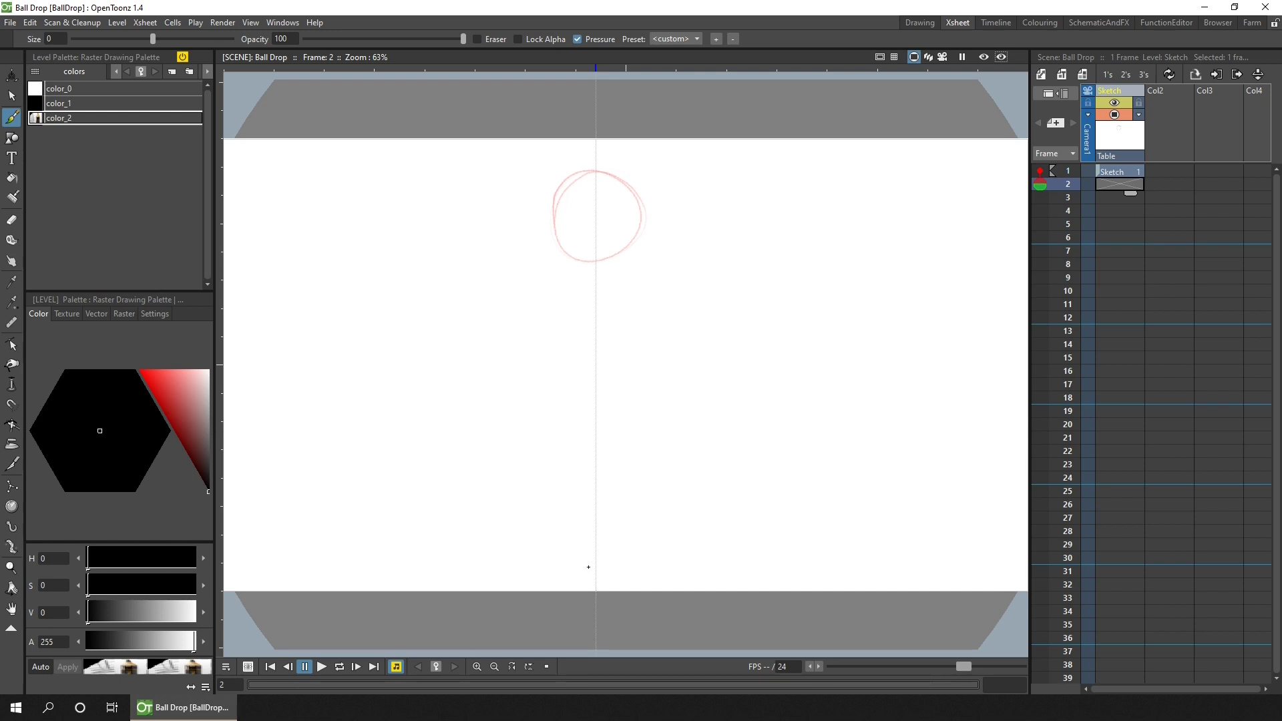
{"action": "left_click", "coordinate": [532, 563]}
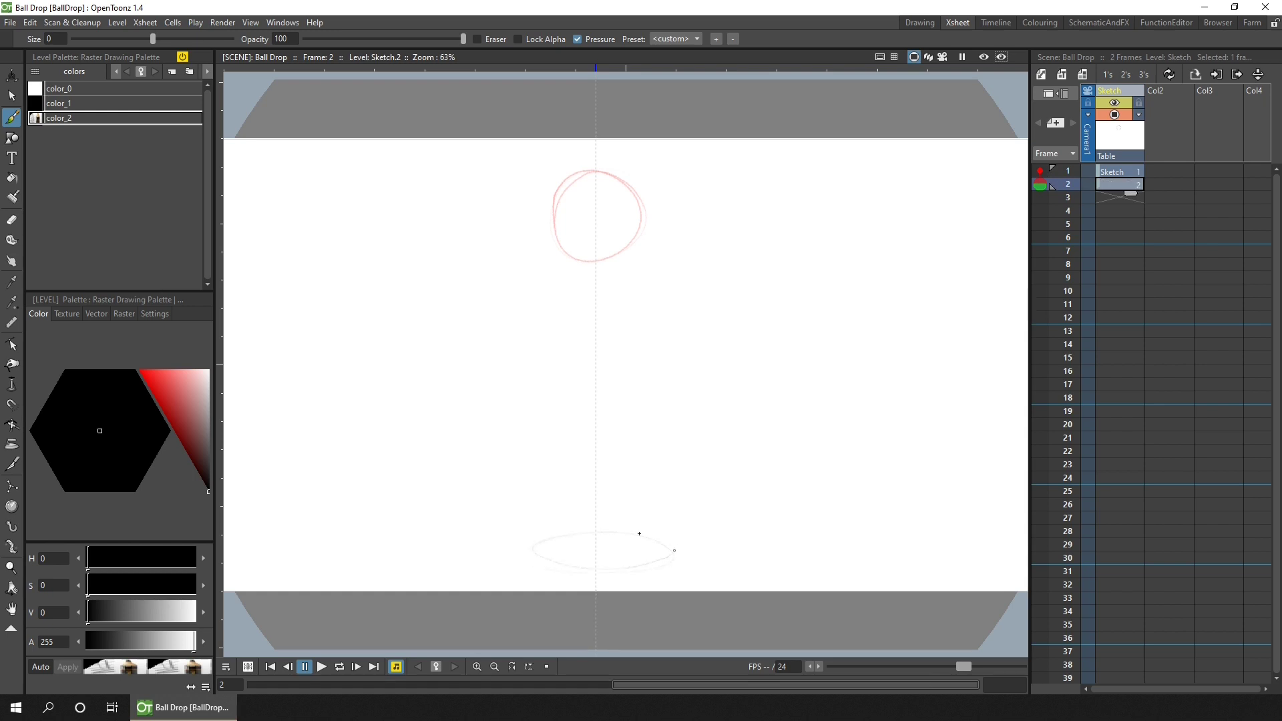
{"action": "mouse_move", "coordinate": [639, 534]}
{"action": "left_mouse_down"}
{"action": "mouse_move", "coordinate": [678, 543]}
{"action": "mouse_move", "coordinate": [601, 565]}
{"action": "mouse_move", "coordinate": [655, 559]}
{"action": "mouse_move", "coordinate": [637, 532]}
{"action": "left_mouse_up"}
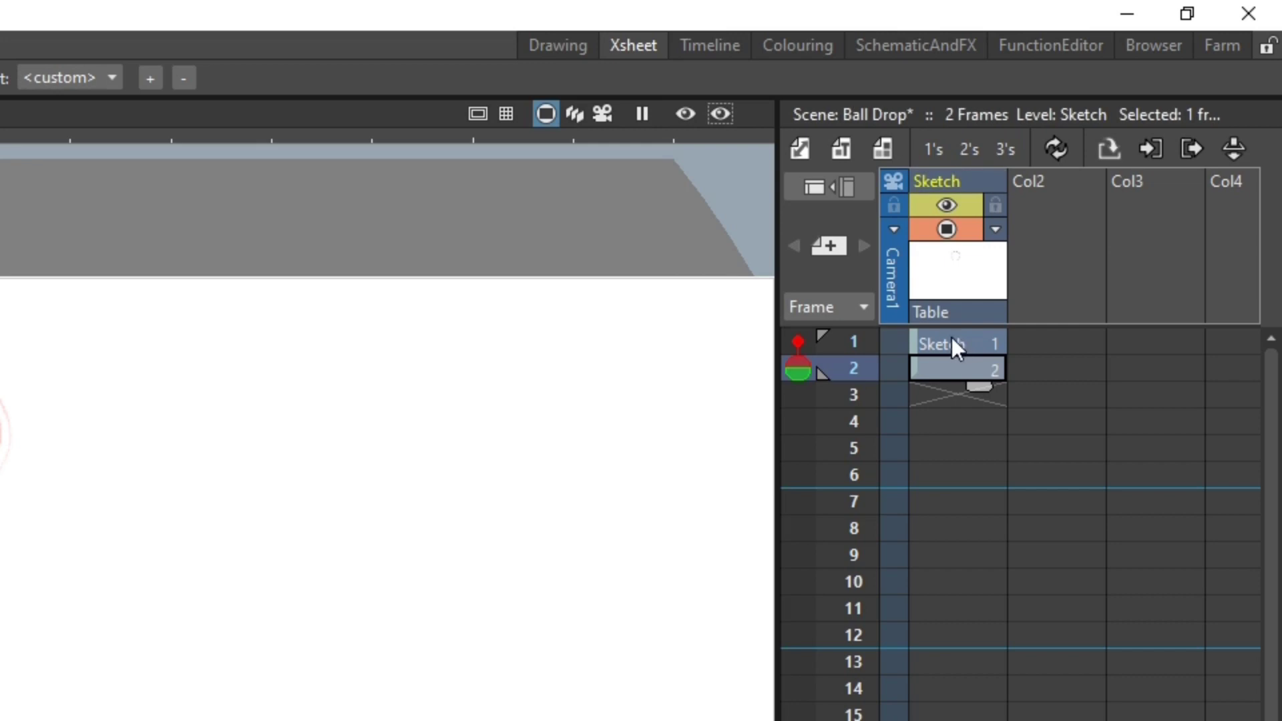
{"action": "left_click", "coordinate": [961, 343]}
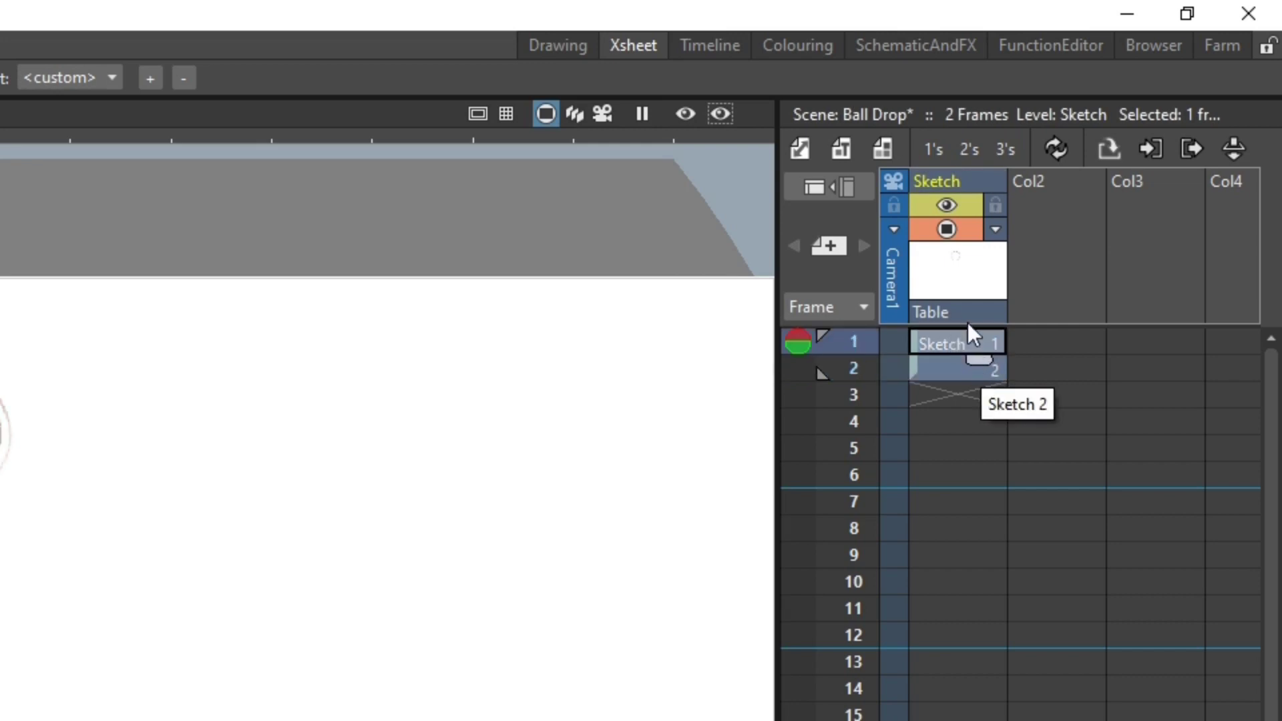
- Extend the top-circle drawing through frames 1–13, pushing the squashed oval to frame 14
{"action": "left_click_drag", "start_coordinate": [979, 365], "coordinate": [965, 677]}
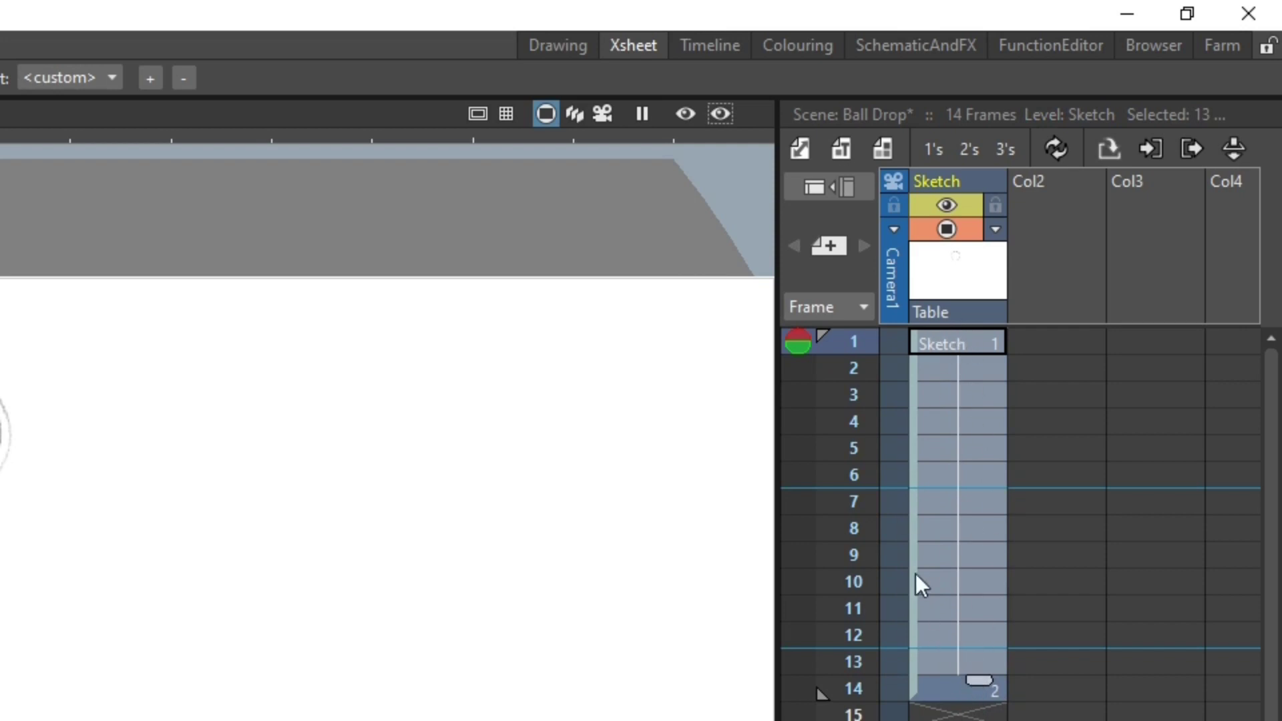
{"action": "left_click_drag", "start_coordinate": [855, 330], "coordinate": [851, 646]}
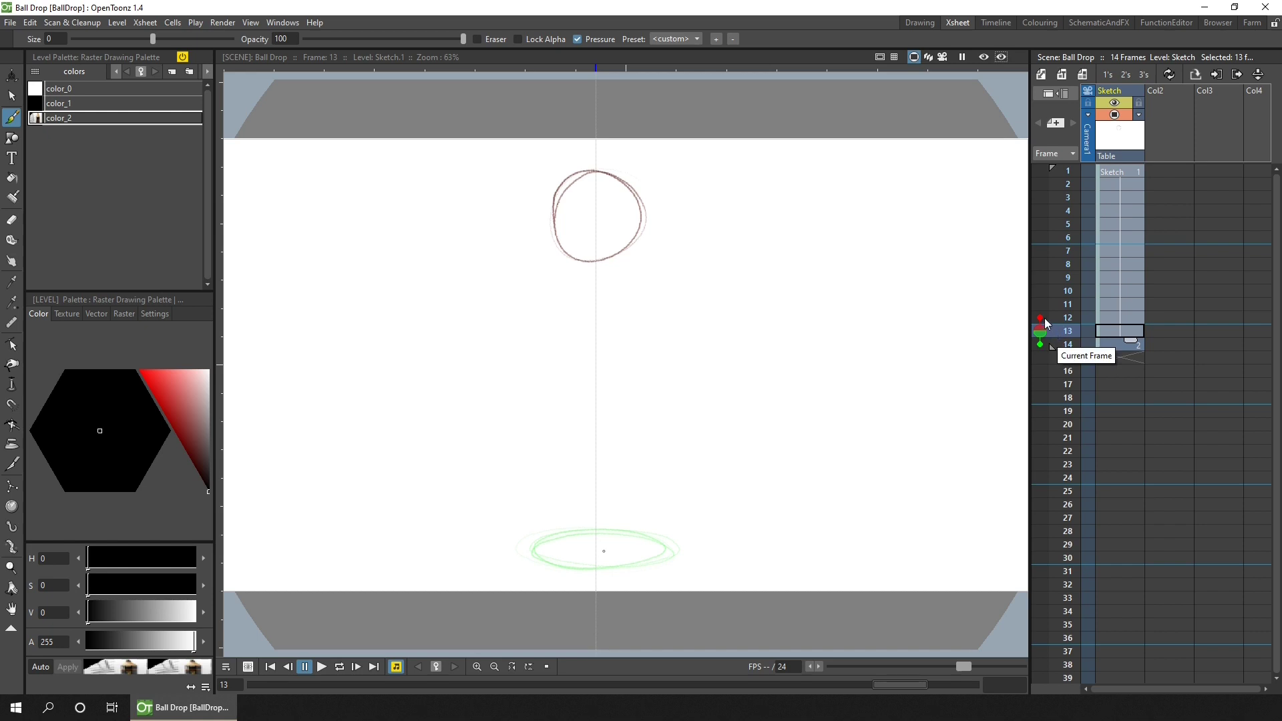
{"action": "left_click", "coordinate": [1120, 330]}
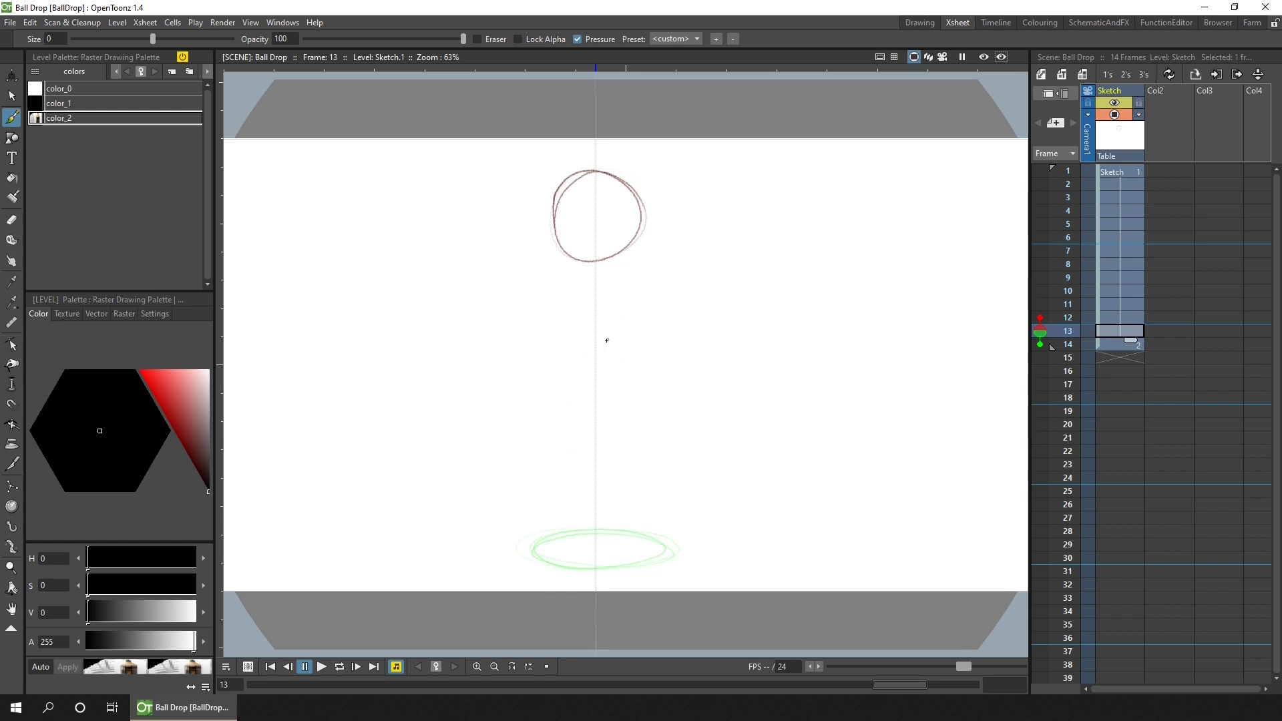
- Draw the ball as a tall stretched oval mid-drop on frame 13, then save
{"action": "left_click", "coordinate": [597, 332]}
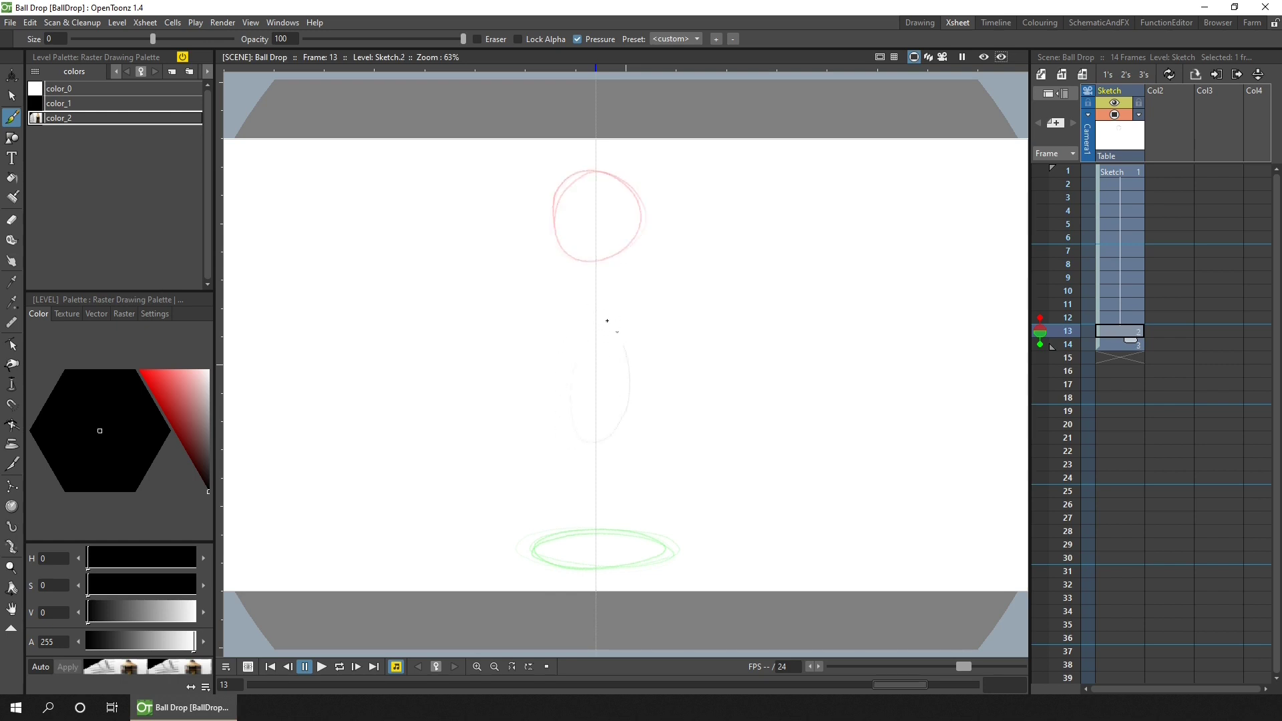
{"action": "mouse_move", "coordinate": [574, 419]}
{"action": "left_mouse_down"}
{"action": "mouse_move", "coordinate": [592, 306]}
{"action": "mouse_move", "coordinate": [573, 416]}
{"action": "mouse_move", "coordinate": [609, 394]}
{"action": "left_mouse_up"}
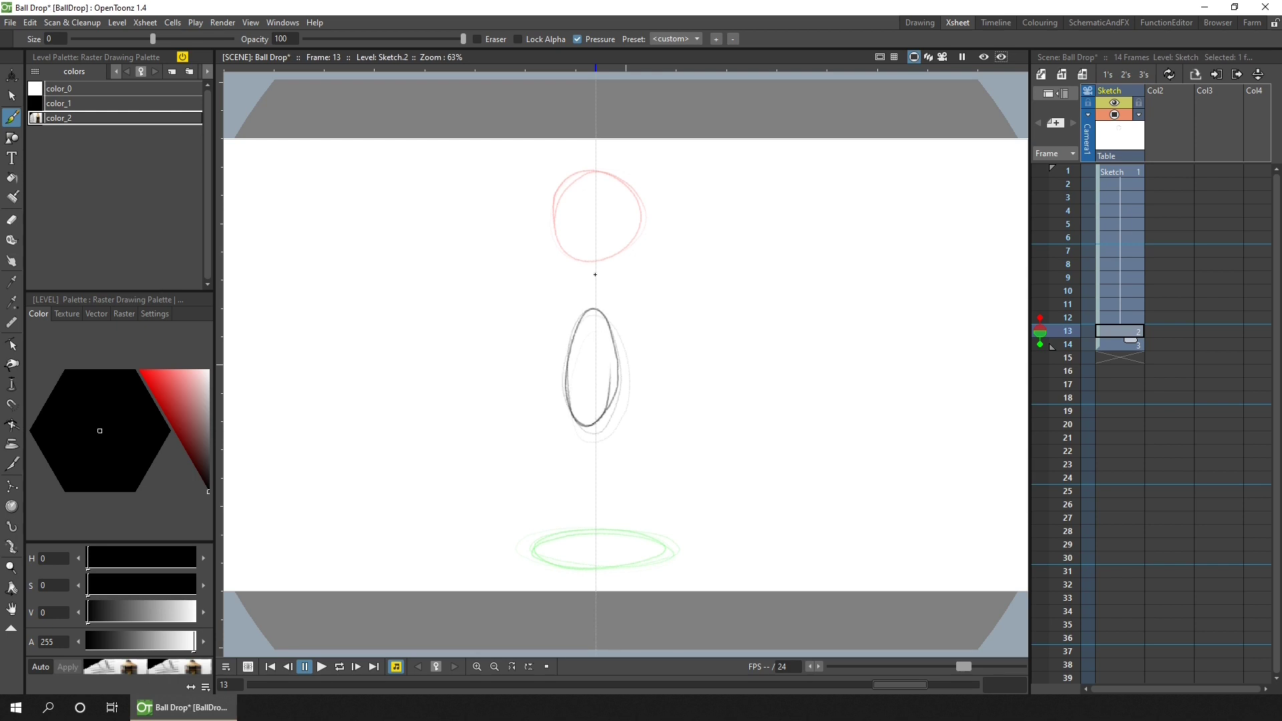
{"action": "mouse_move", "coordinate": [1068, 315]}
{"action": "left_mouse_down"}
{"action": "mouse_move", "coordinate": [1070, 250]}
{"action": "mouse_move", "coordinate": [1070, 354]}
{"action": "mouse_move", "coordinate": [1069, 330]}
{"action": "left_mouse_up"}
{"action": "key", "text": "ctrl+s"}
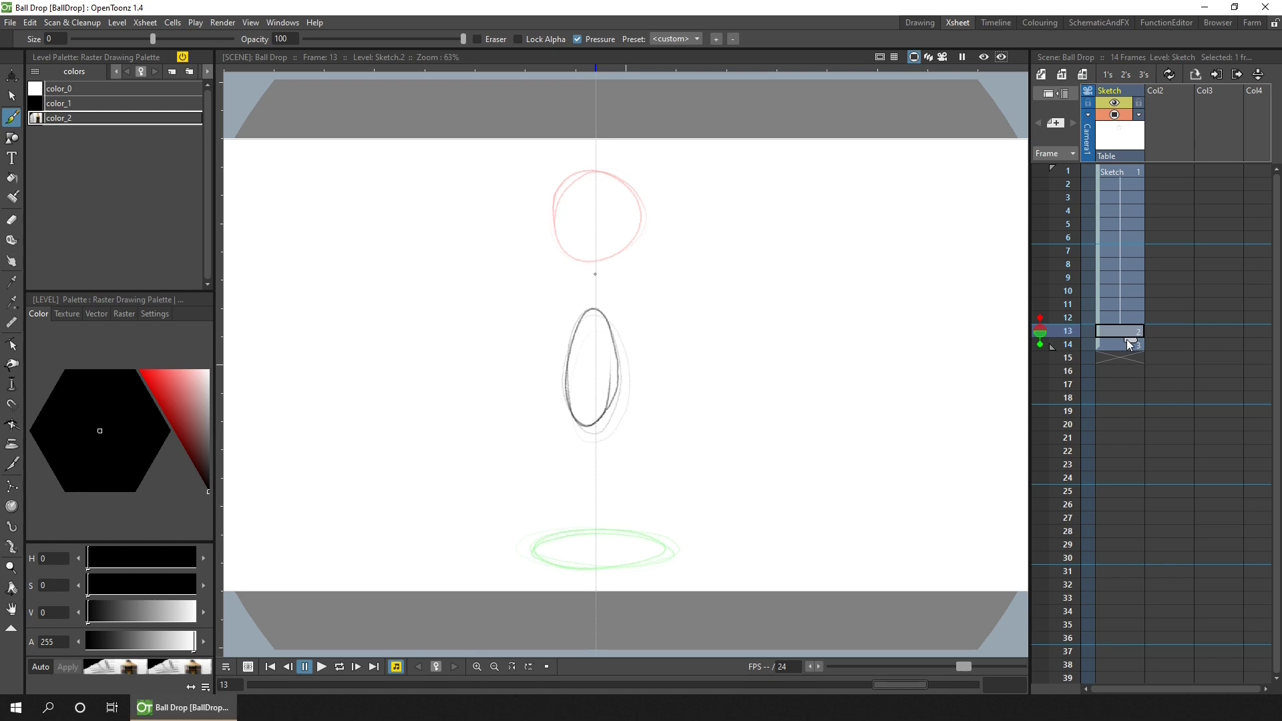
- Add a blank drawing on frame 14 and sketch the stretched ball just above the ground
{"action": "left_click_drag", "start_coordinate": [1132, 356], "coordinate": [1120, 347]}
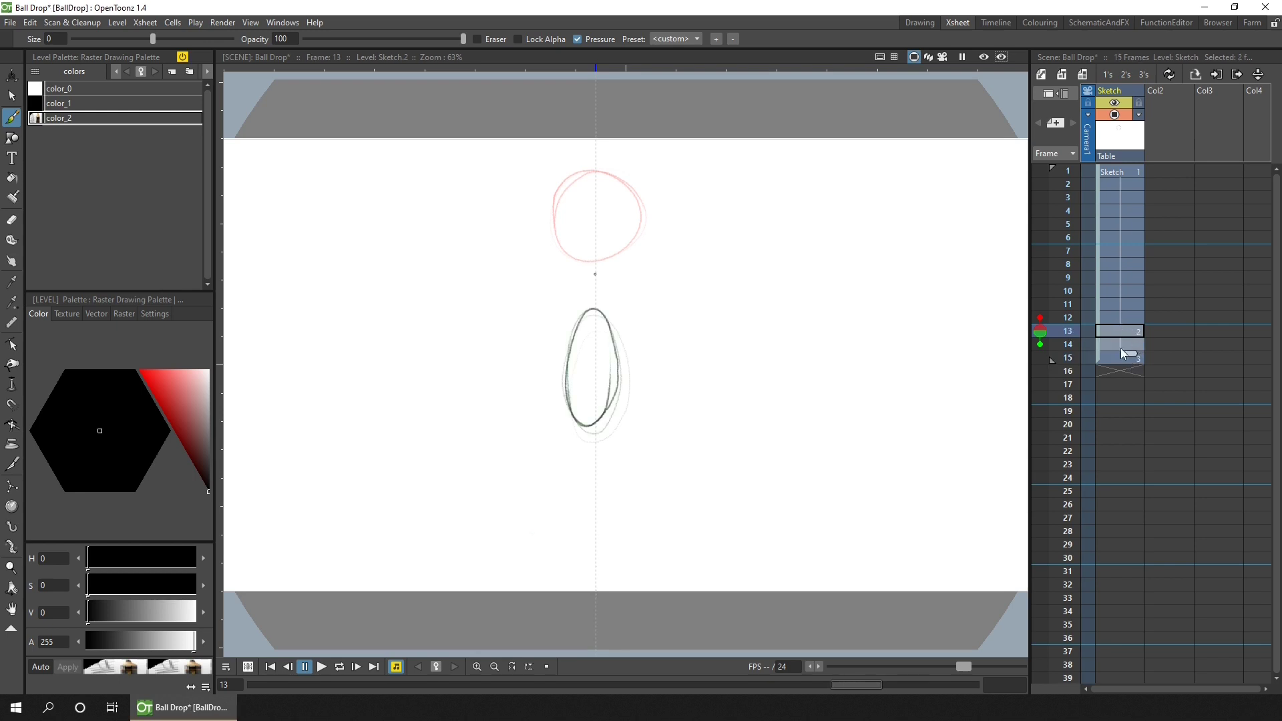
{"action": "left_click", "coordinate": [1123, 347]}
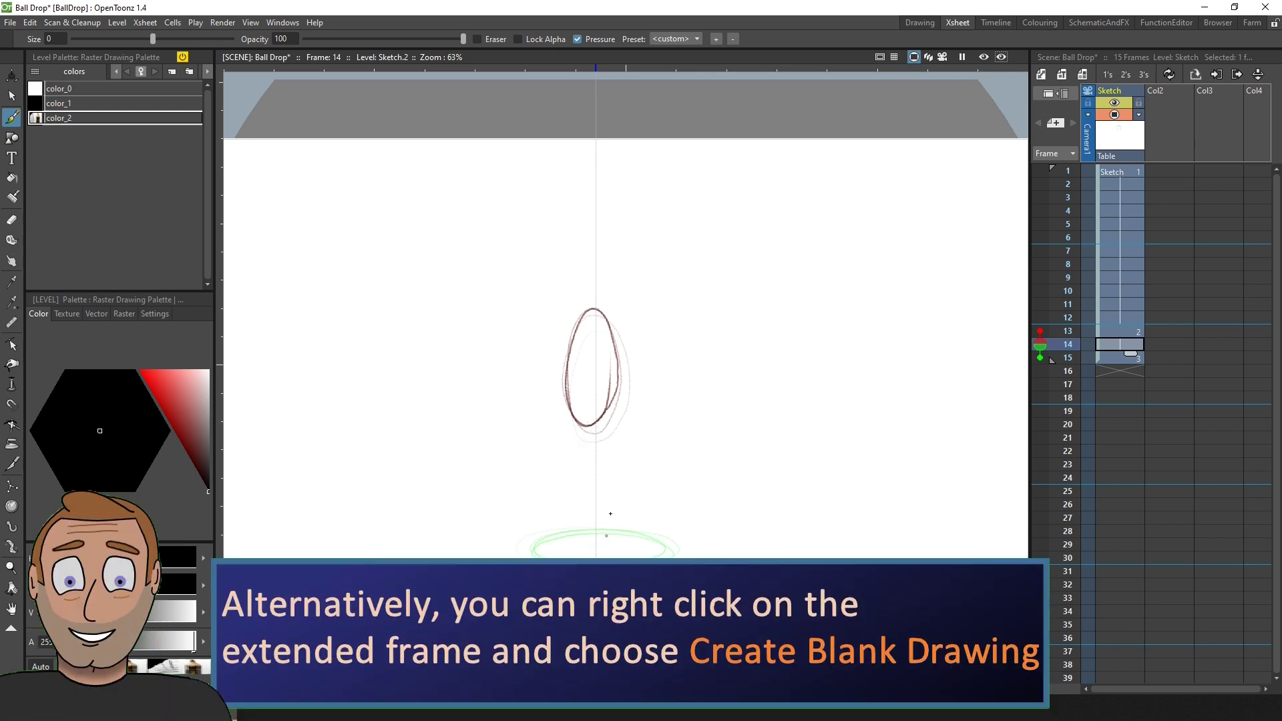
{"action": "key", "text": "alt+d"}
{"action": "mouse_move", "coordinate": [579, 500]}
{"action": "left_mouse_down"}
{"action": "mouse_move", "coordinate": [584, 554]}
{"action": "mouse_move", "coordinate": [581, 467]}
{"action": "mouse_move", "coordinate": [596, 461]}
{"action": "mouse_move", "coordinate": [591, 583]}
{"action": "left_mouse_up"}
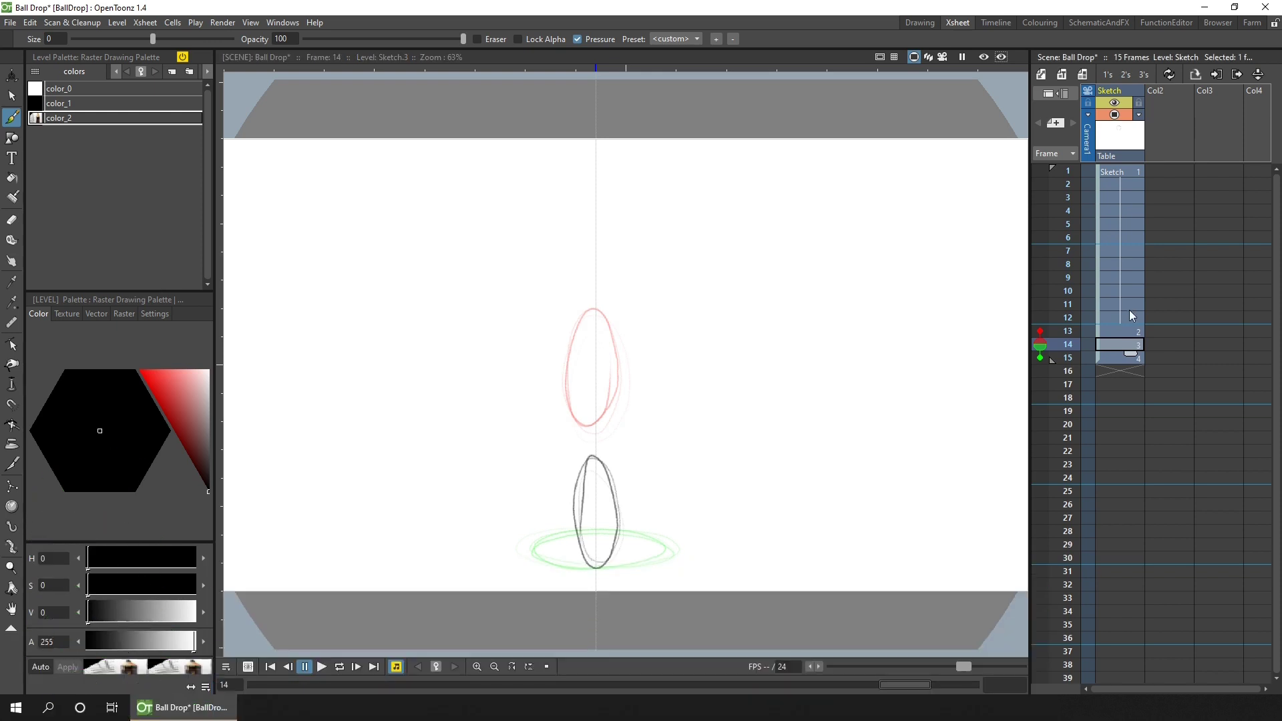
- Add a new drawing on frame 12 showing the ball midway down, then scrub frames 10–15
{"action": "left_click", "coordinate": [1130, 317]}
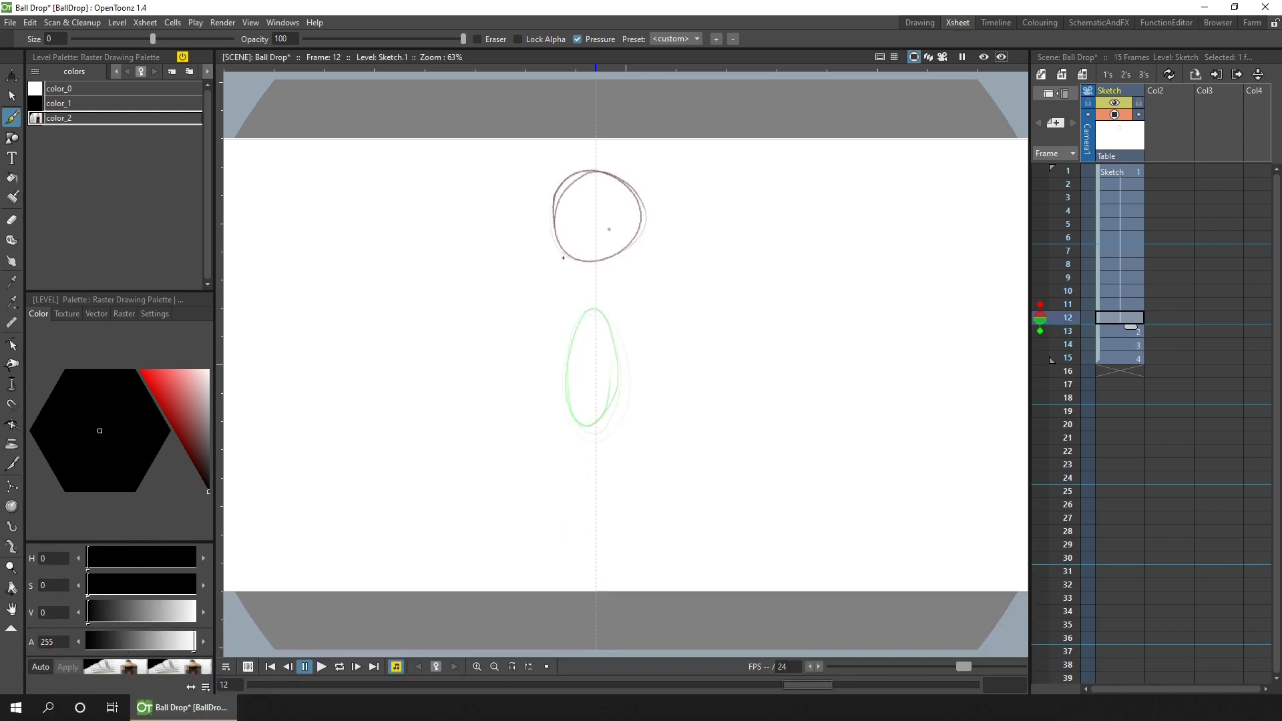
{"action": "key", "text": "alt+d"}
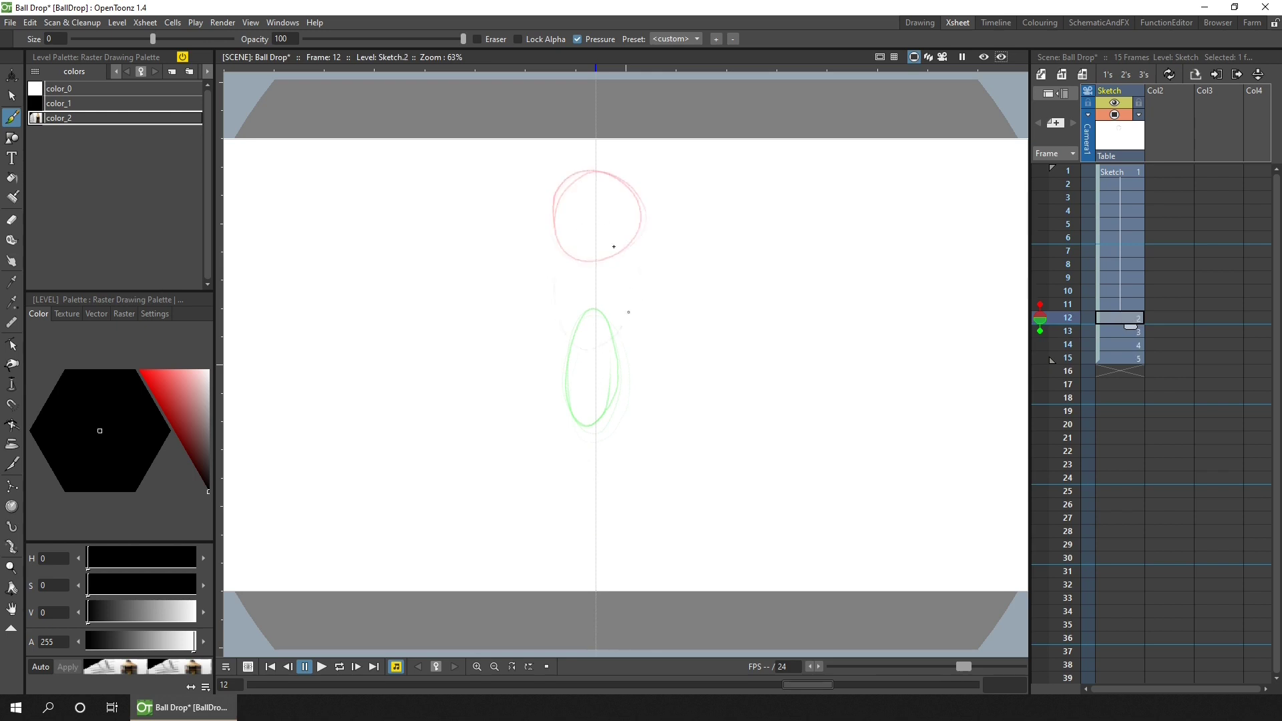
{"action": "mouse_move", "coordinate": [625, 318]}
{"action": "left_mouse_down"}
{"action": "mouse_move", "coordinate": [580, 330]}
{"action": "mouse_move", "coordinate": [558, 278]}
{"action": "left_mouse_up"}
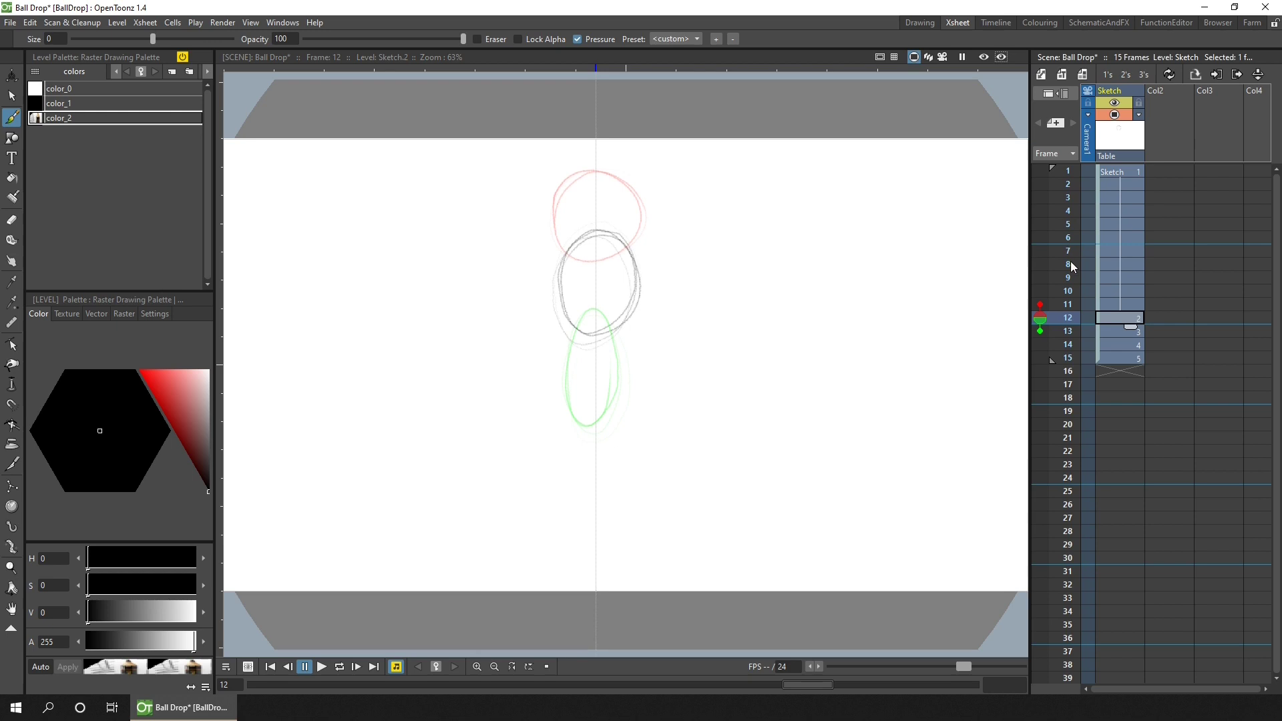
{"action": "left_click", "coordinate": [1069, 344]}
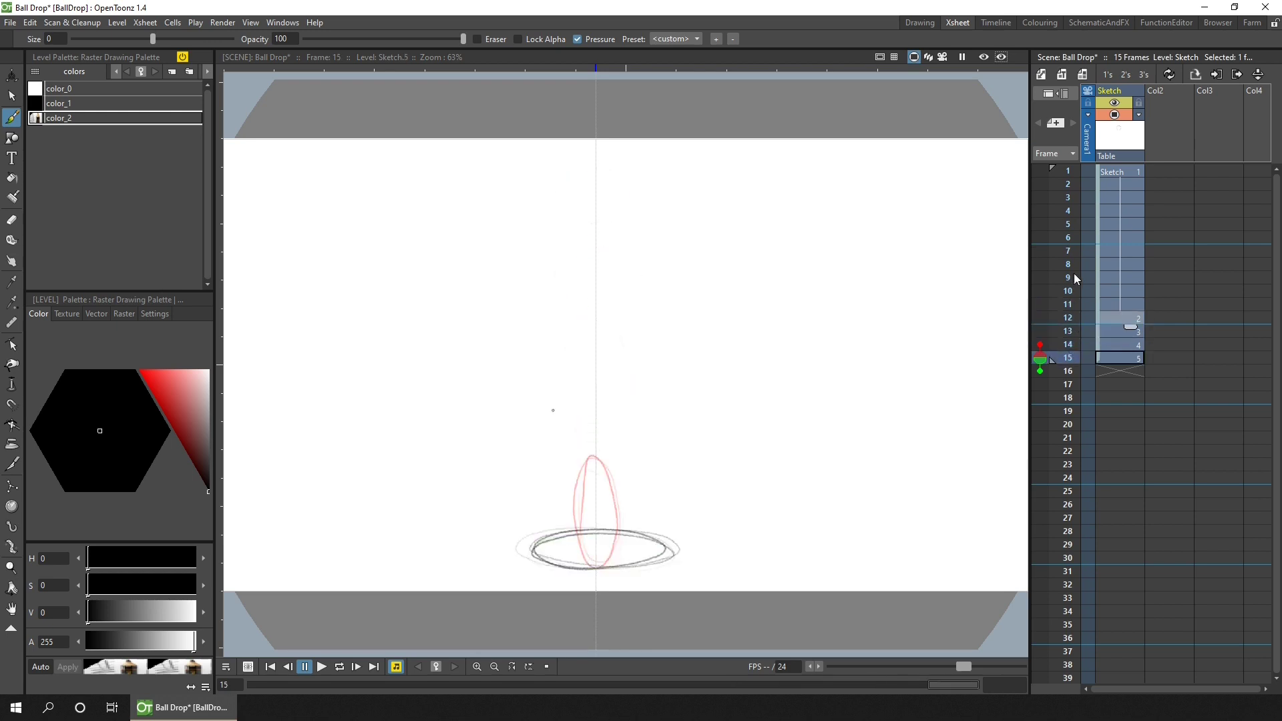
{"action": "left_click", "coordinate": [1068, 292]}
{"action": "left_click_drag", "start_coordinate": [1071, 308], "coordinate": [1065, 352]}
{"action": "left_click", "coordinate": [1127, 319]}
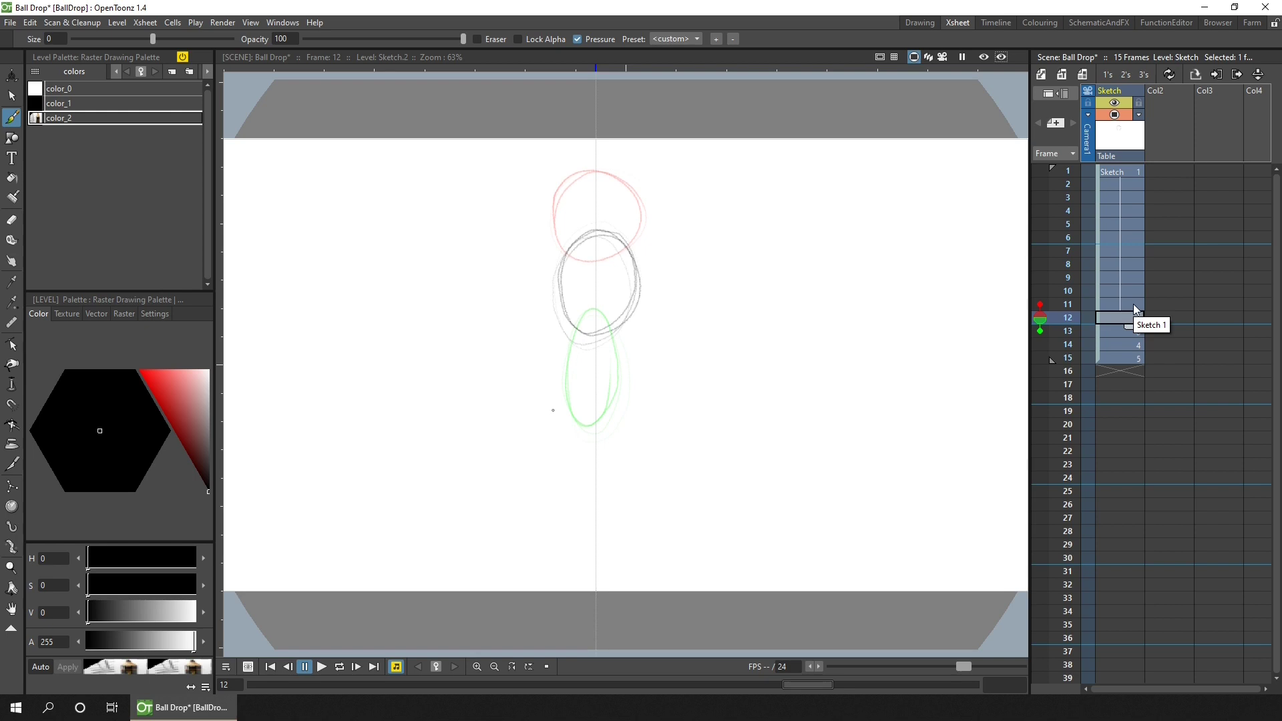
- Draw in-between ball circles on frames 11, 10 and 8
{"action": "left_click", "coordinate": [1135, 306]}
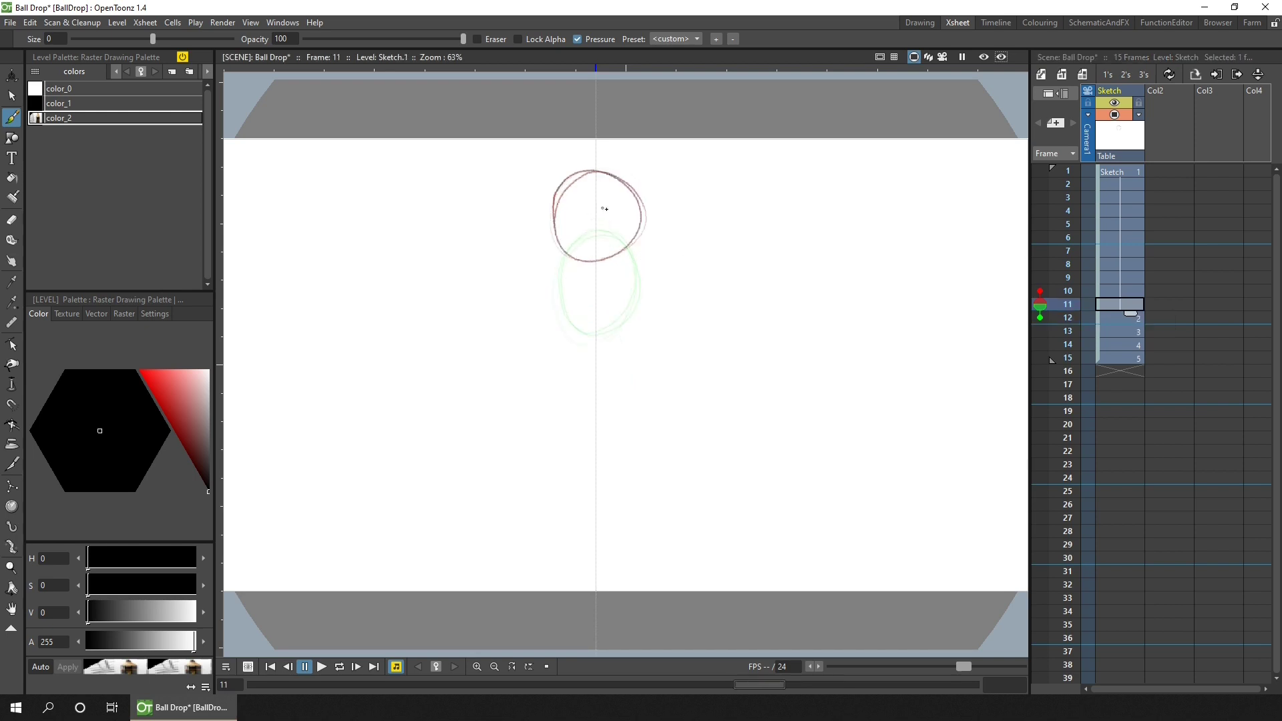
{"action": "mouse_move", "coordinate": [605, 209]}
{"action": "left_mouse_down"}
{"action": "mouse_move", "coordinate": [635, 229]}
{"action": "mouse_move", "coordinate": [587, 314]}
{"action": "left_mouse_up"}
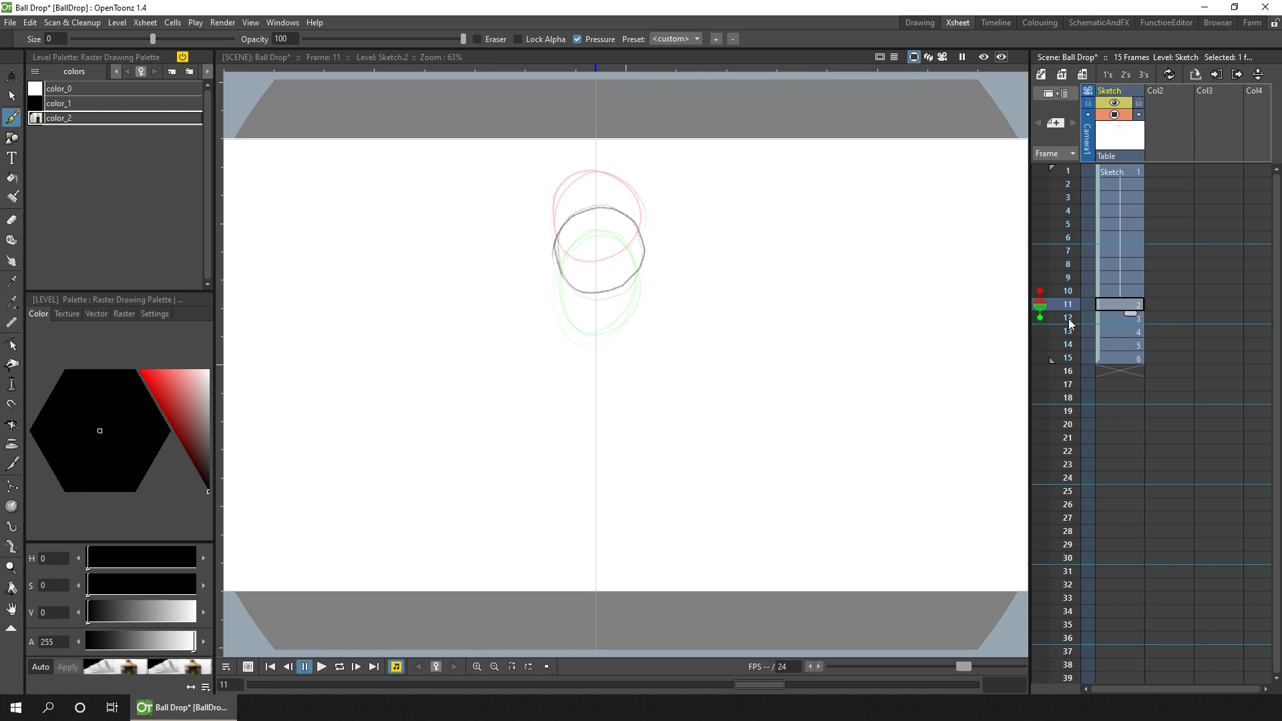
{"action": "left_click", "coordinate": [1122, 291]}
{"action": "mouse_move", "coordinate": [601, 190]}
{"action": "left_mouse_down"}
{"action": "mouse_move", "coordinate": [559, 262]}
{"action": "mouse_move", "coordinate": [619, 269]}
{"action": "mouse_move", "coordinate": [629, 198]}
{"action": "mouse_move", "coordinate": [588, 280]}
{"action": "mouse_move", "coordinate": [612, 193]}
{"action": "mouse_move", "coordinate": [564, 276]}
{"action": "mouse_move", "coordinate": [606, 184]}
{"action": "mouse_move", "coordinate": [557, 251]}
{"action": "mouse_move", "coordinate": [631, 195]}
{"action": "mouse_move", "coordinate": [563, 255]}
{"action": "mouse_move", "coordinate": [575, 182]}
{"action": "mouse_move", "coordinate": [553, 252]}
{"action": "mouse_move", "coordinate": [592, 260]}
{"action": "mouse_move", "coordinate": [624, 185]}
{"action": "mouse_move", "coordinate": [535, 241]}
{"action": "left_mouse_up"}
{"action": "left_click_drag", "start_coordinate": [1069, 263], "coordinate": [1070, 394]}
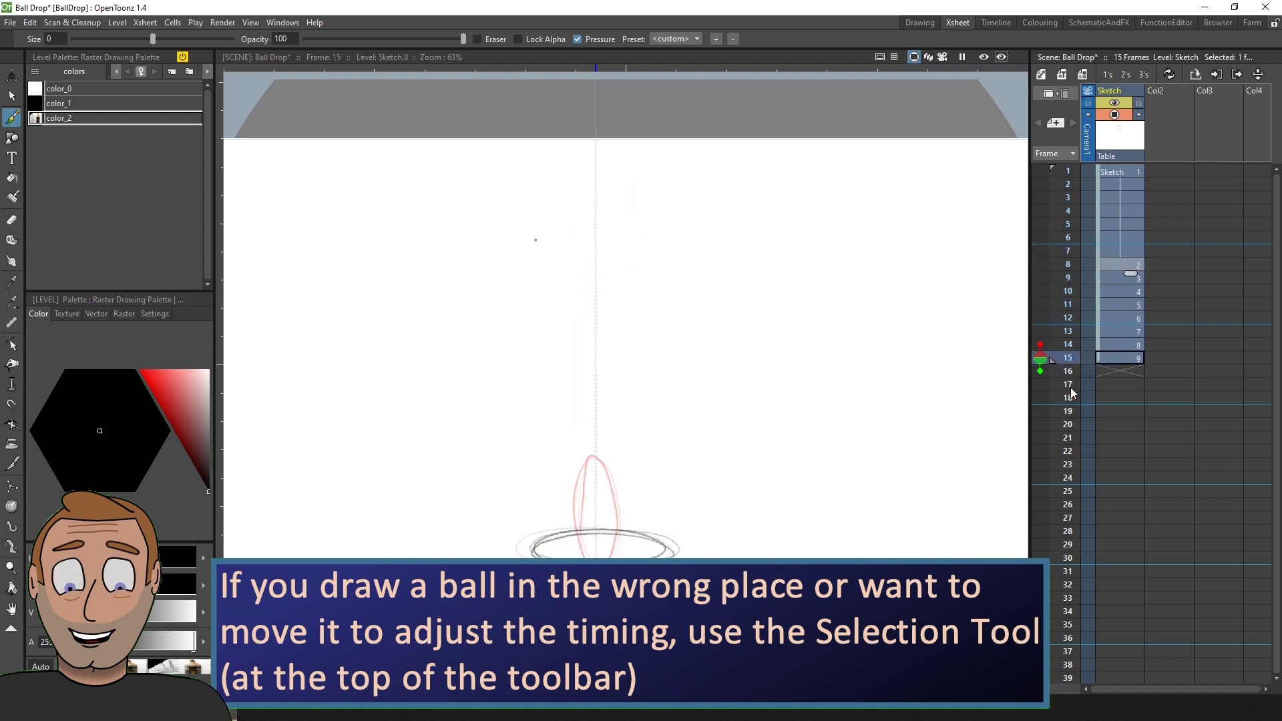
- Play the ball drop on a loop, stop it, and save the scene
{"action": "left_click", "coordinate": [340, 666]}
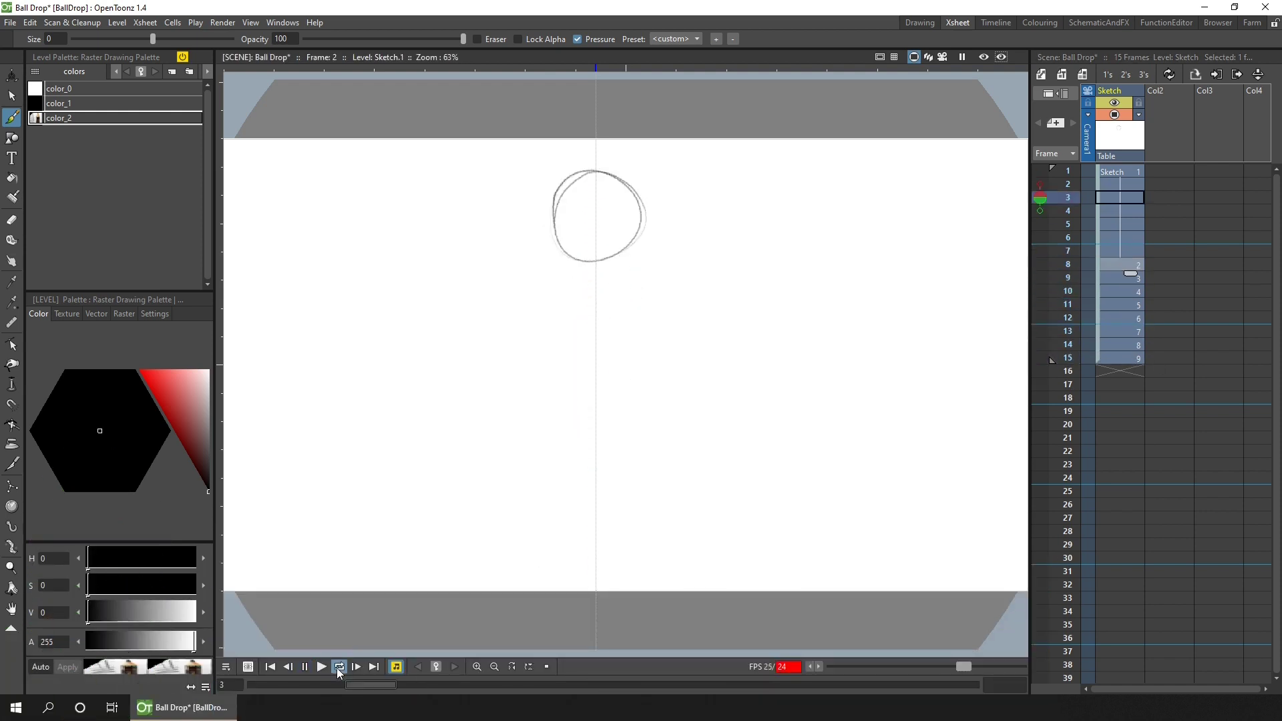
{"action": "left_click", "coordinate": [1057, 361]}
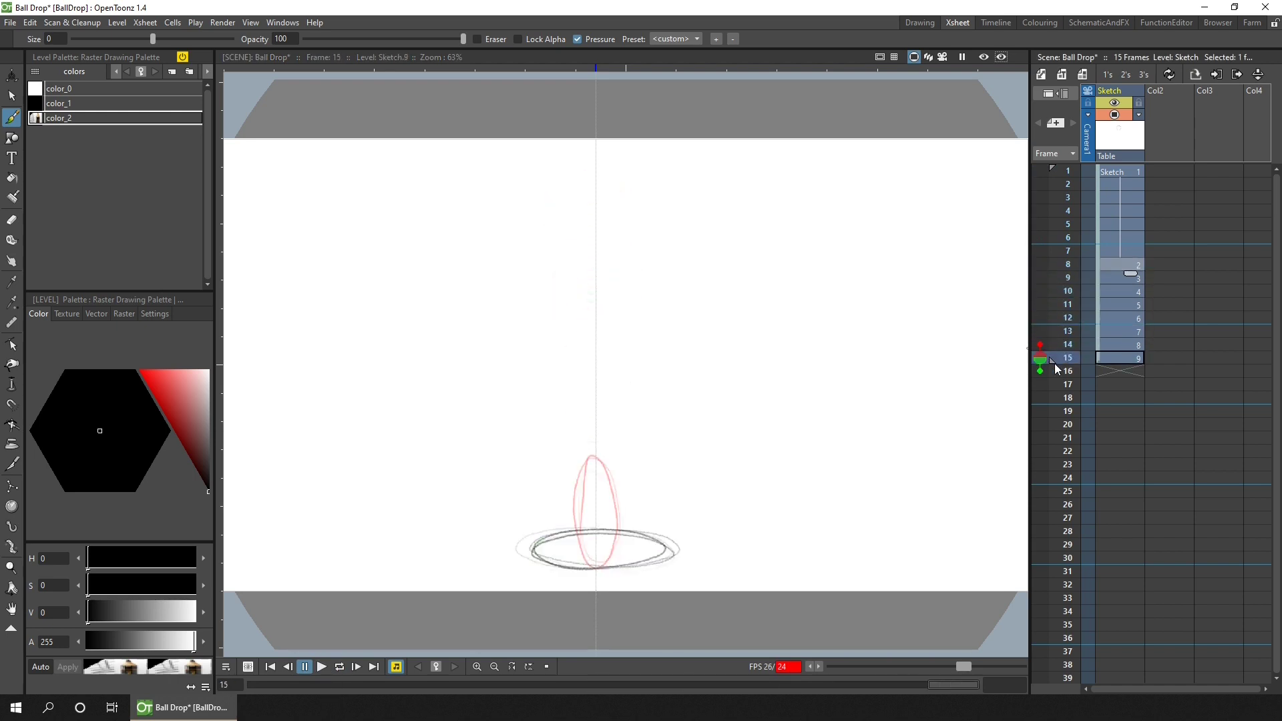
{"action": "key", "text": "ctrl+s"}
- Step through frames 8 to 16 and end on the squashed ball drawing at frame 15
{"action": "left_click", "coordinate": [1071, 263]}
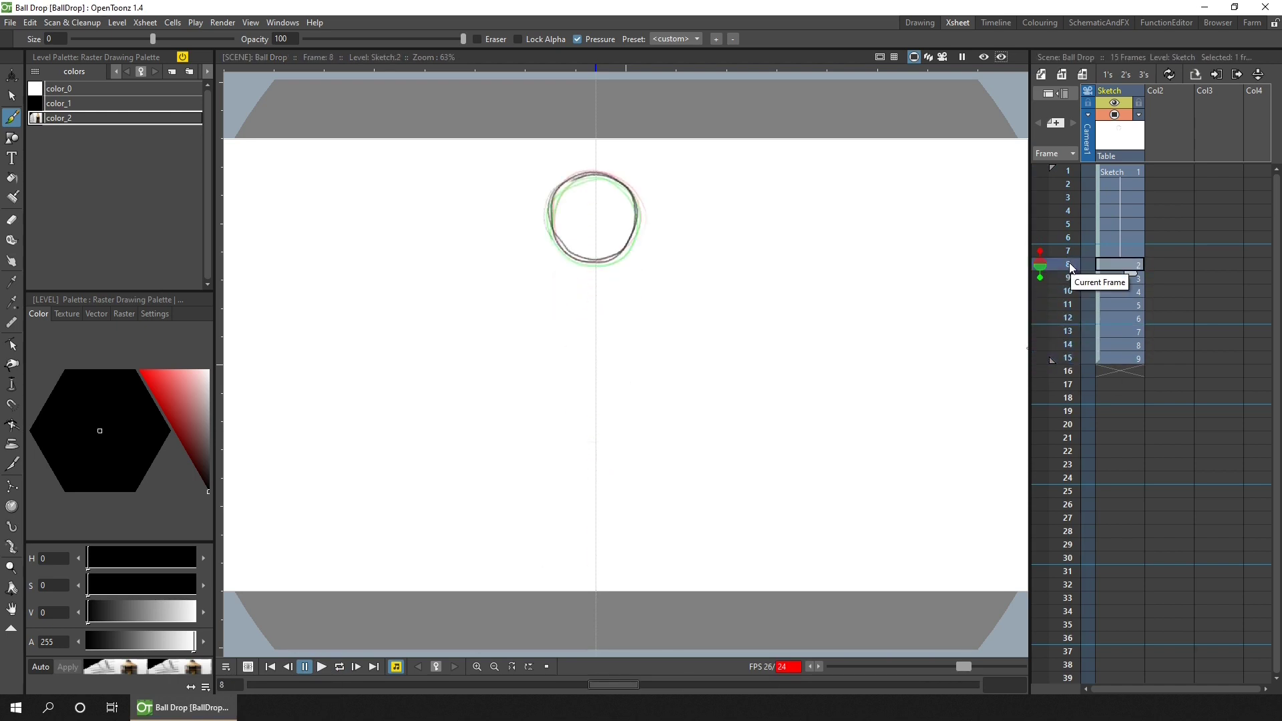
{"action": "left_click", "coordinate": [1069, 277]}
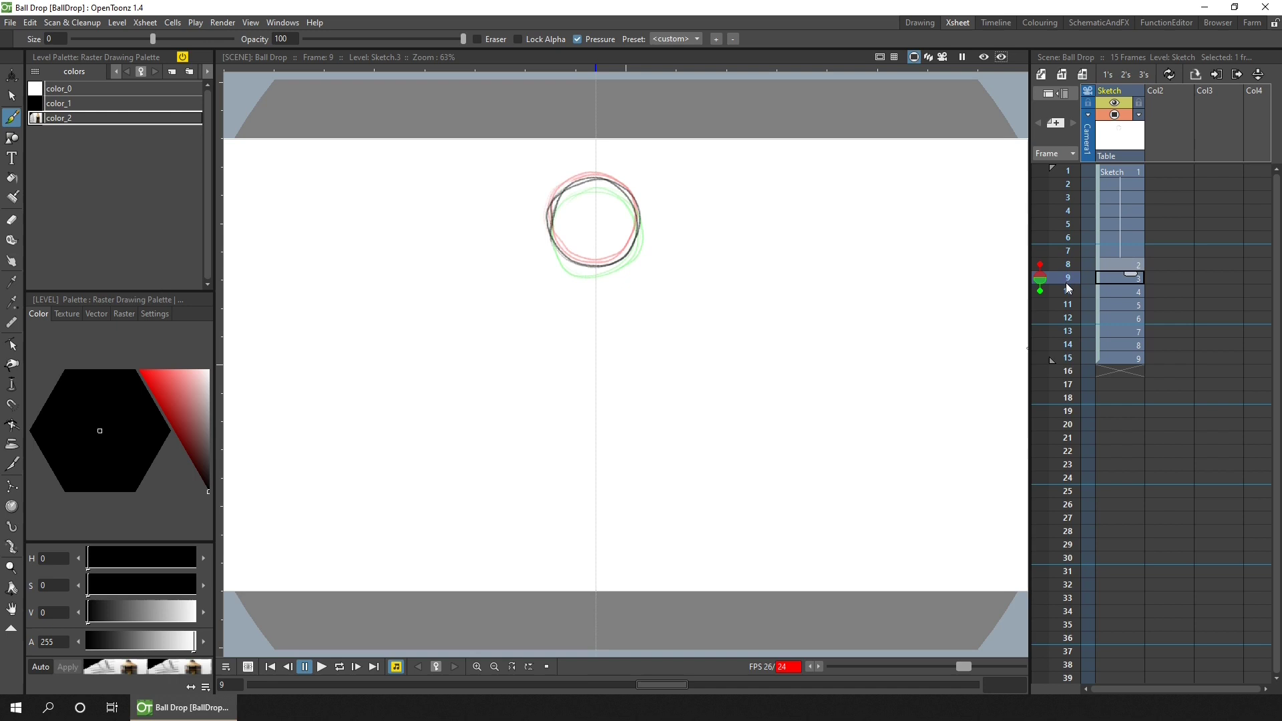
{"action": "left_click", "coordinate": [1067, 291]}
{"action": "left_click", "coordinate": [1065, 305]}
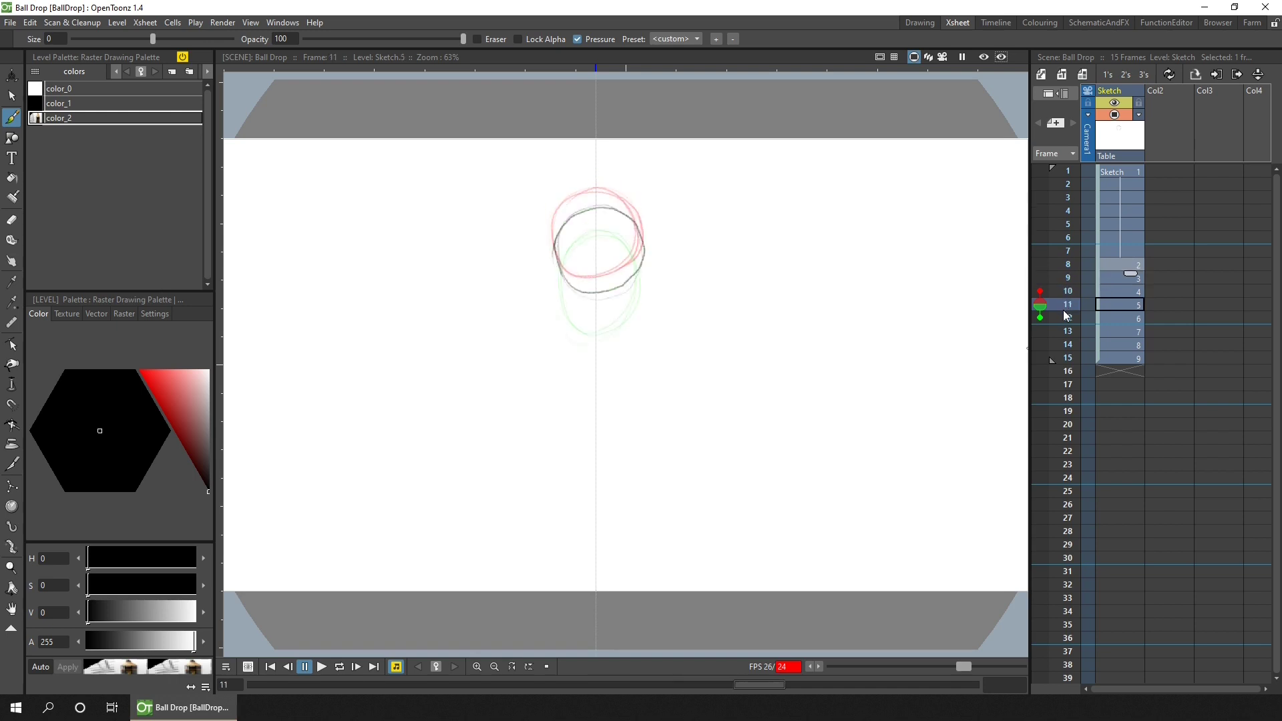
{"action": "left_click", "coordinate": [1067, 319]}
{"action": "left_click", "coordinate": [1067, 332]}
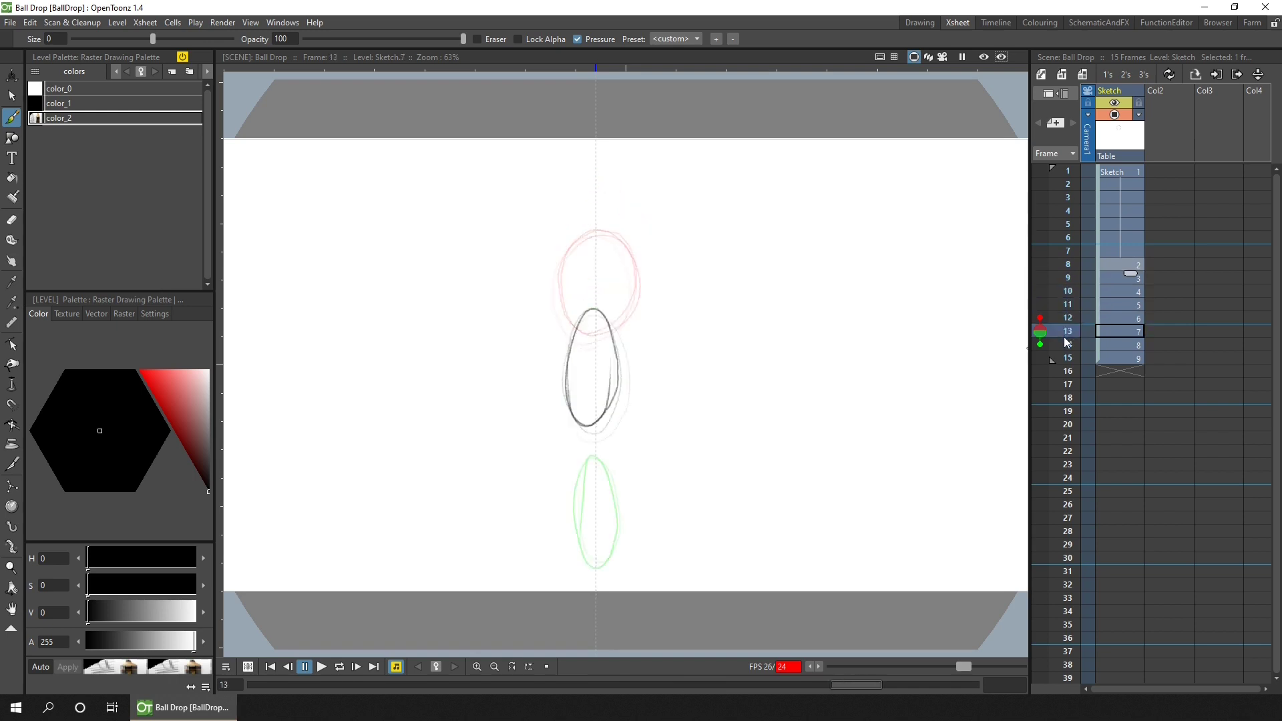
{"action": "left_click", "coordinate": [1068, 345]}
{"action": "left_click", "coordinate": [1069, 361]}
{"action": "left_click", "coordinate": [1068, 372]}
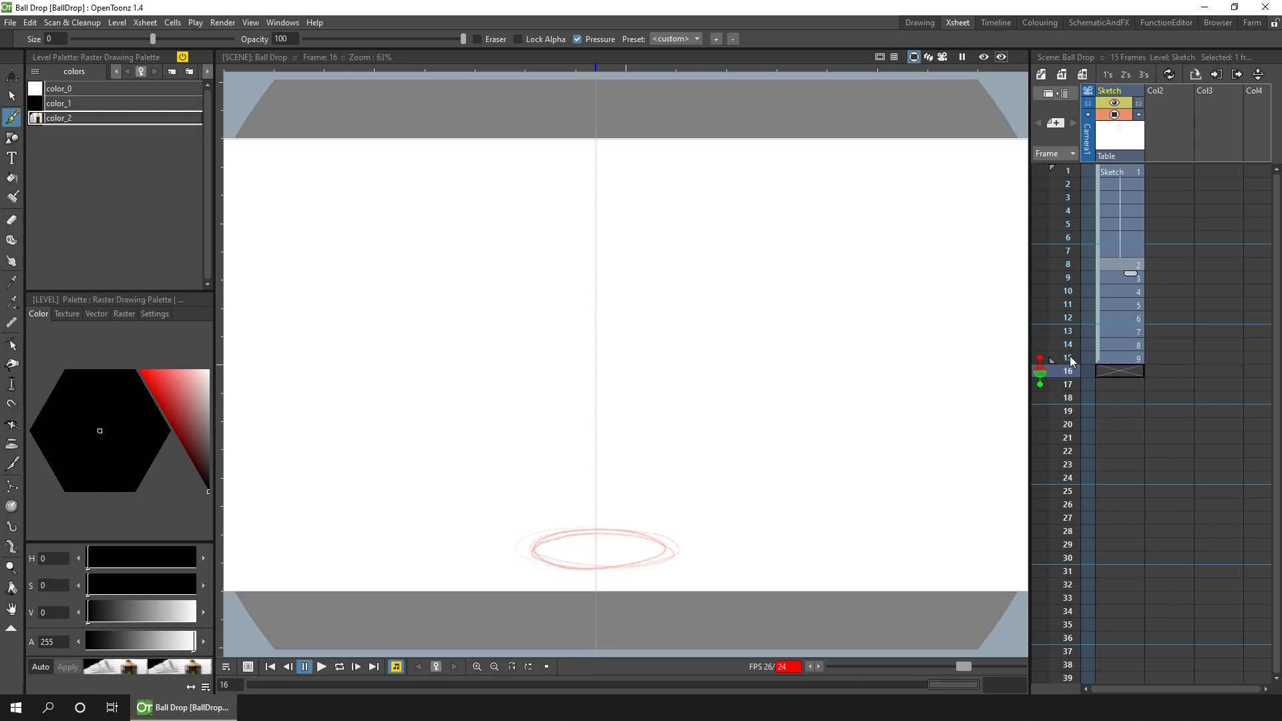
{"action": "left_click", "coordinate": [1067, 359]}
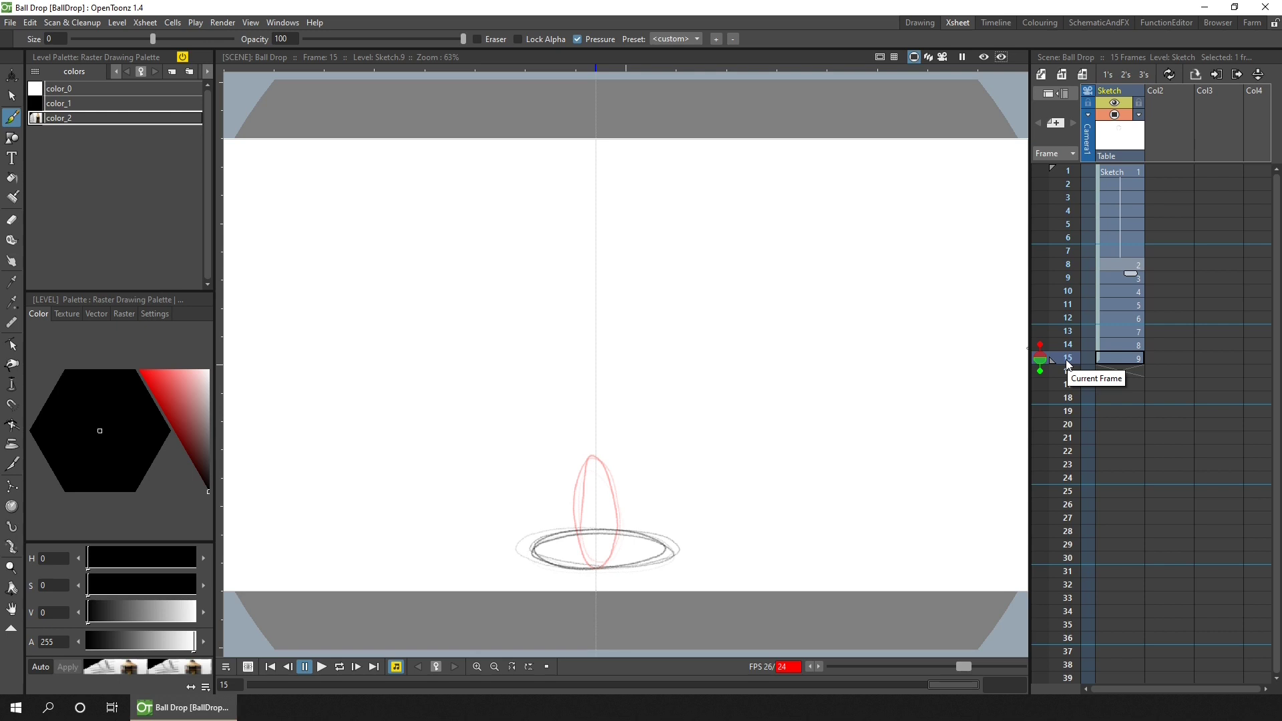
{"action": "left_click", "coordinate": [1121, 359]}
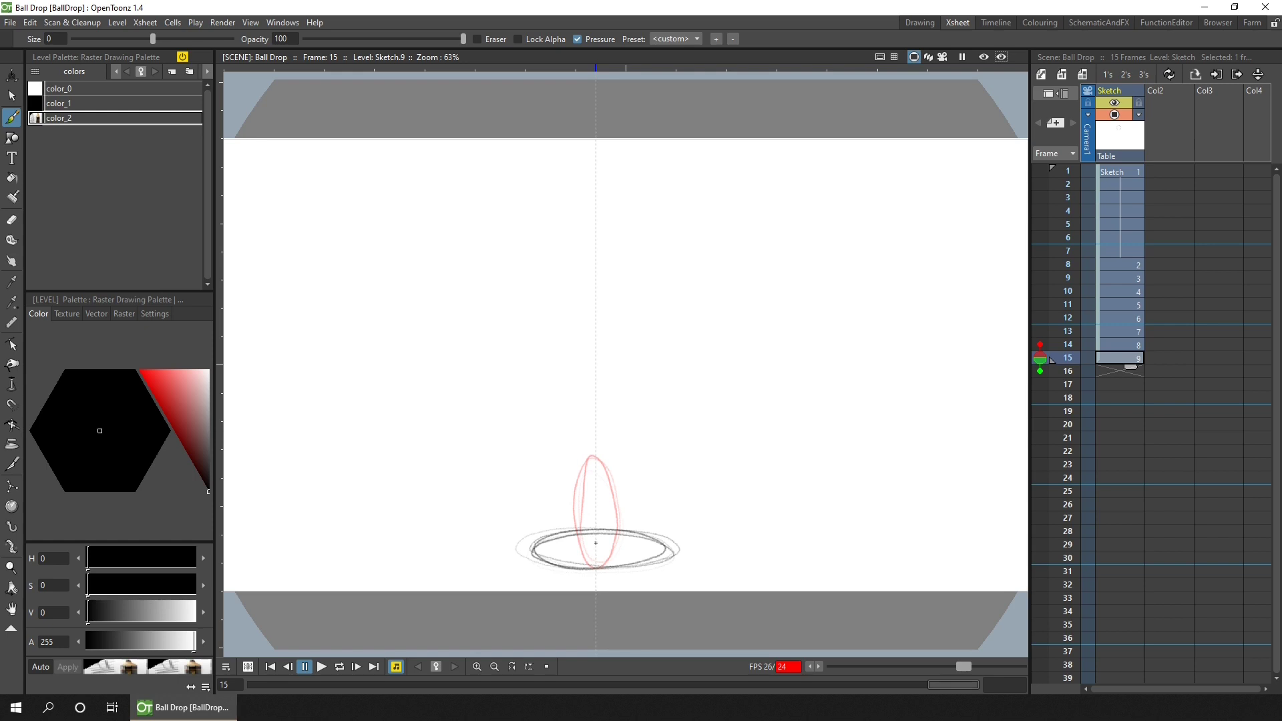
- Move to the empty frame 16 and pin frame 1 as a fixed onion skin
{"action": "left_click", "coordinate": [1110, 367]}
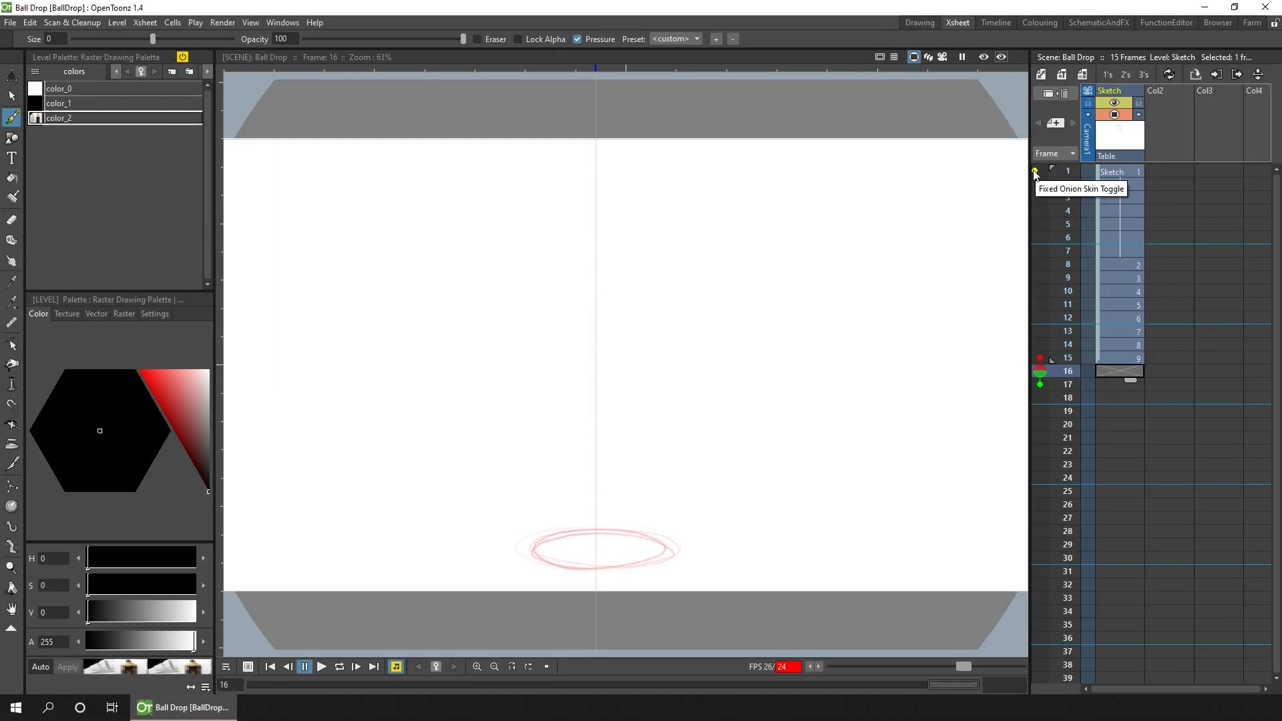
{"action": "left_click", "coordinate": [1035, 171]}
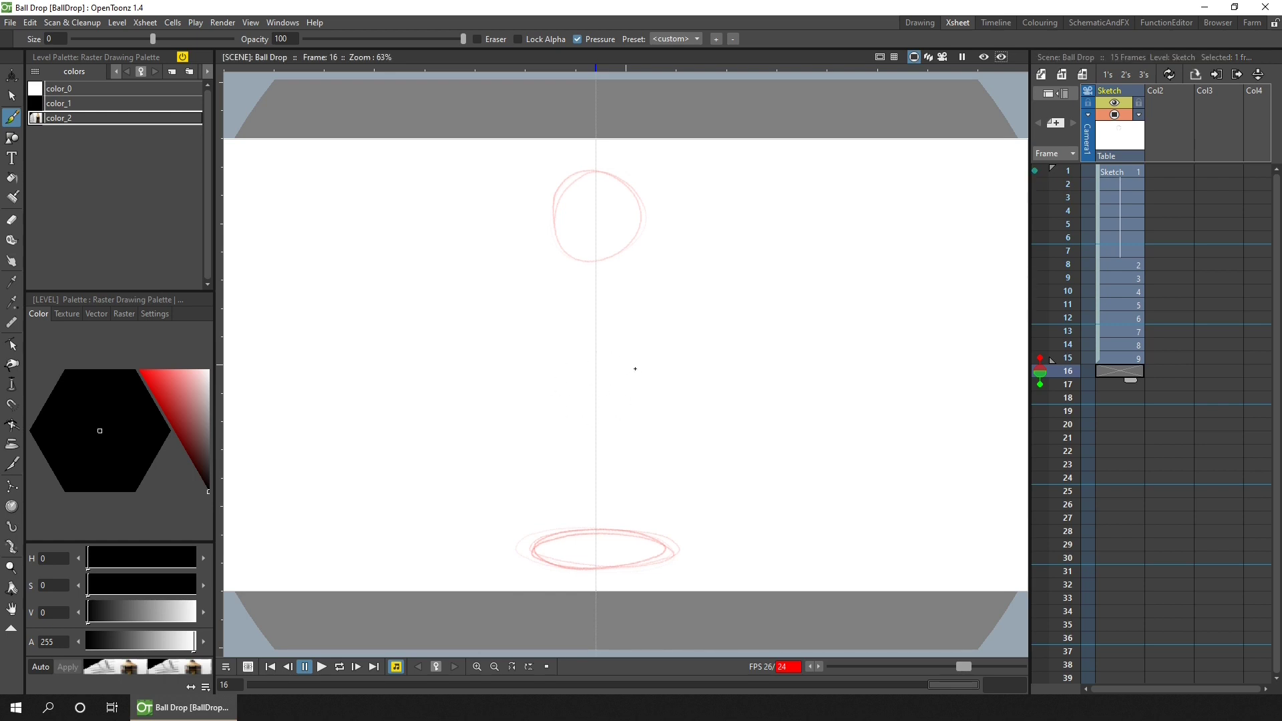
- Draw the rebounding ball as a circle at the canvas centre on frame 16 and trace a darker outline
{"action": "mouse_move", "coordinate": [567, 349]}
{"action": "left_mouse_down"}
{"action": "mouse_move", "coordinate": [561, 404]}
{"action": "mouse_move", "coordinate": [563, 346]}
{"action": "mouse_move", "coordinate": [603, 435]}
{"action": "left_mouse_up"}
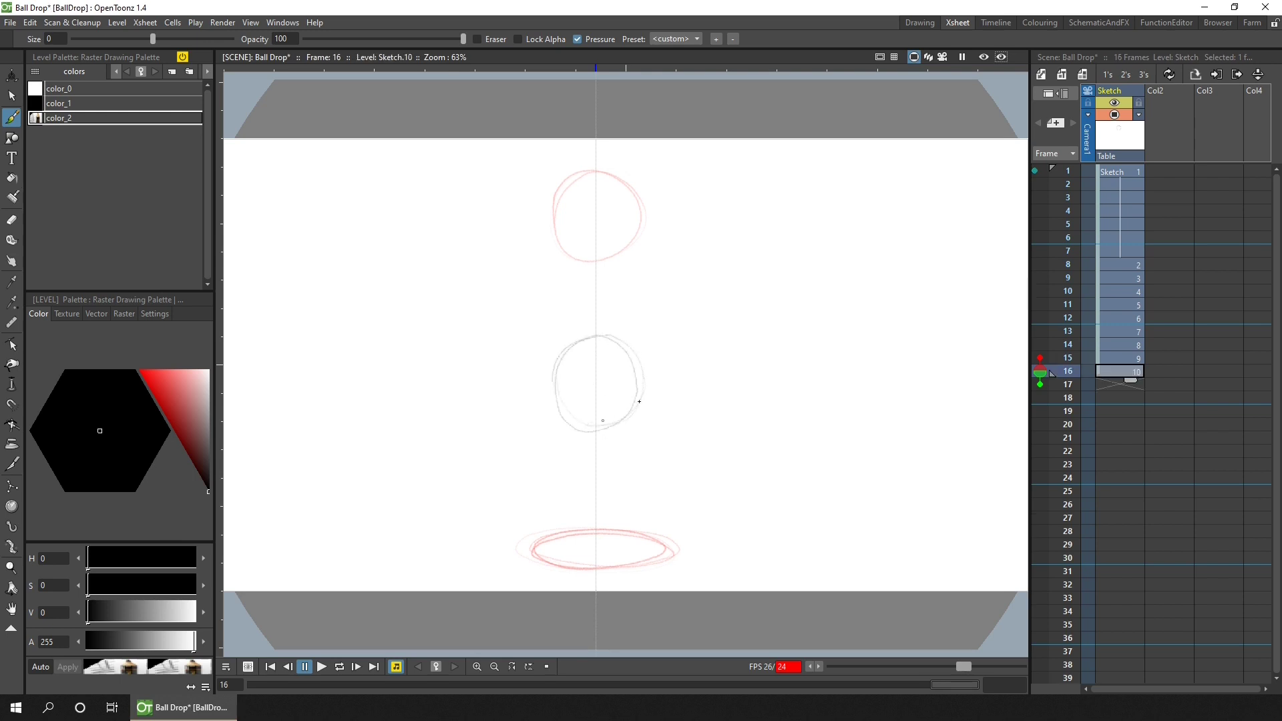
{"action": "mouse_move", "coordinate": [575, 342]}
{"action": "left_mouse_down"}
{"action": "mouse_move", "coordinate": [551, 367]}
{"action": "mouse_move", "coordinate": [554, 404]}
{"action": "mouse_move", "coordinate": [581, 429]}
{"action": "mouse_move", "coordinate": [618, 428]}
{"action": "mouse_move", "coordinate": [649, 395]}
{"action": "mouse_move", "coordinate": [594, 335]}
{"action": "mouse_move", "coordinate": [631, 351]}
{"action": "mouse_move", "coordinate": [634, 426]}
{"action": "left_mouse_up"}
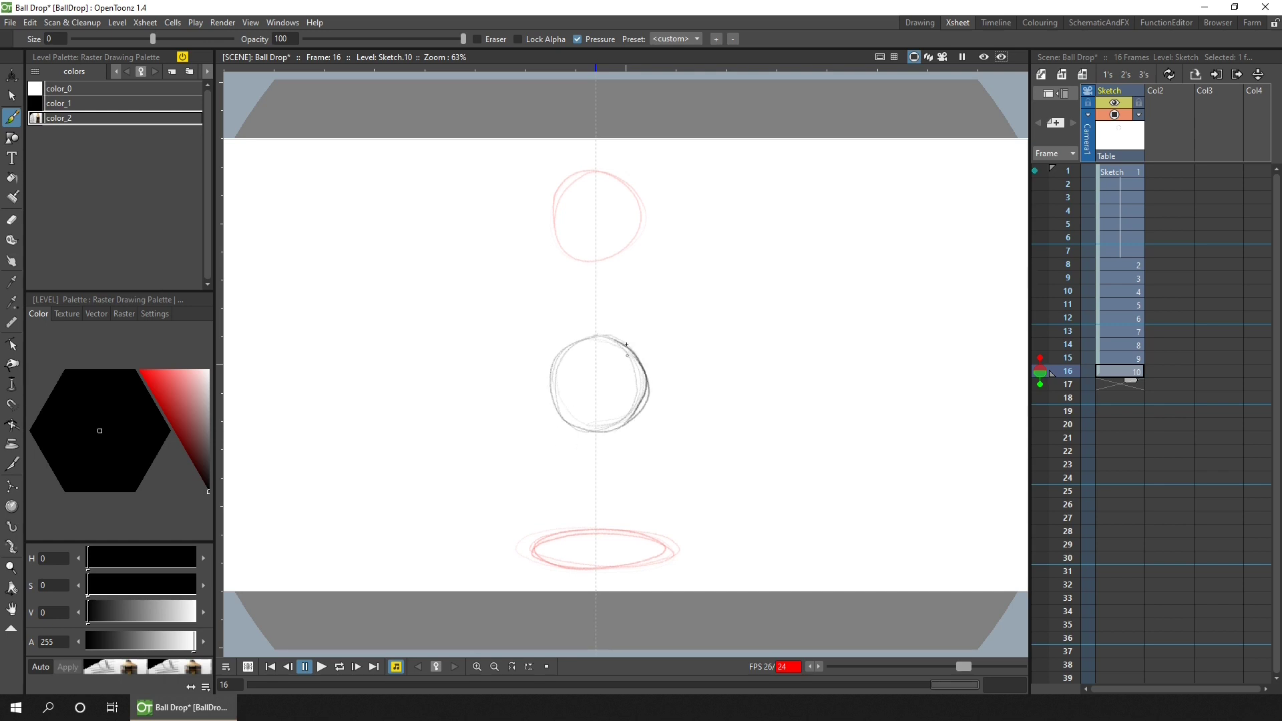
{"action": "left_click", "coordinate": [1110, 385]}
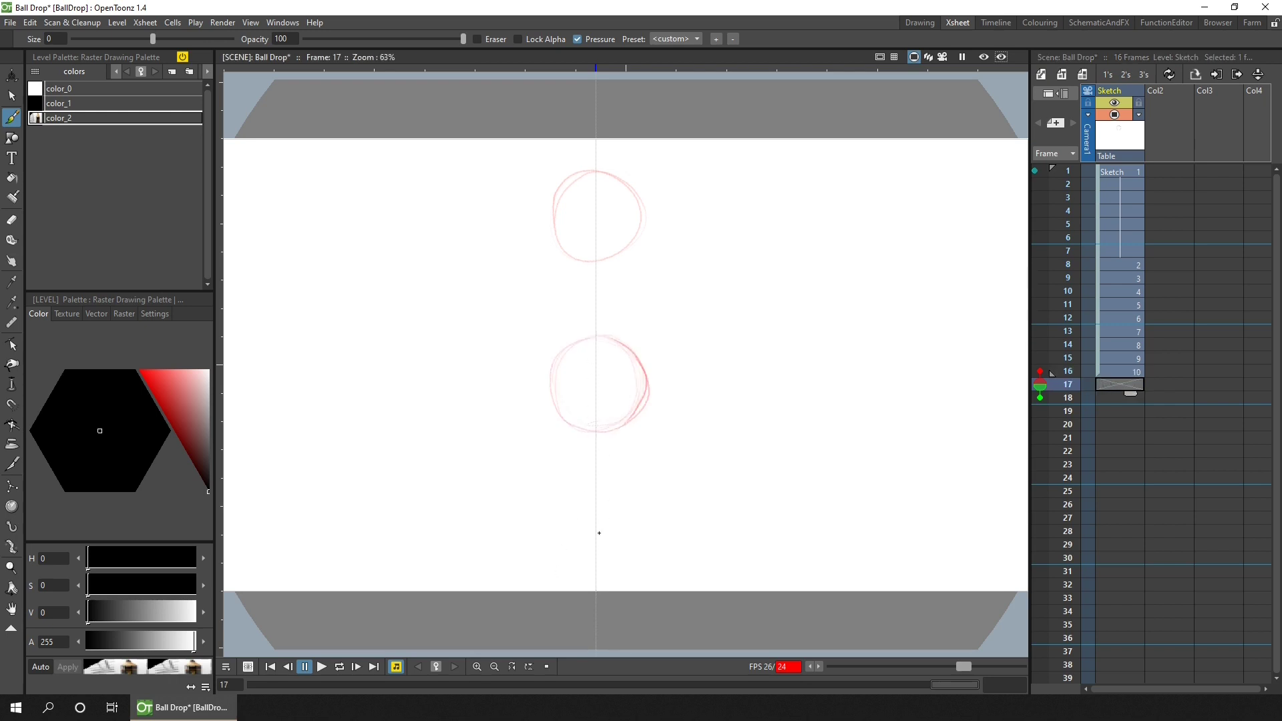
- On frame 15, place a horizontal ground guide along the bottom of the squashed ball
{"action": "left_click", "coordinate": [1076, 367]}
{"action": "left_click", "coordinate": [1074, 360]}
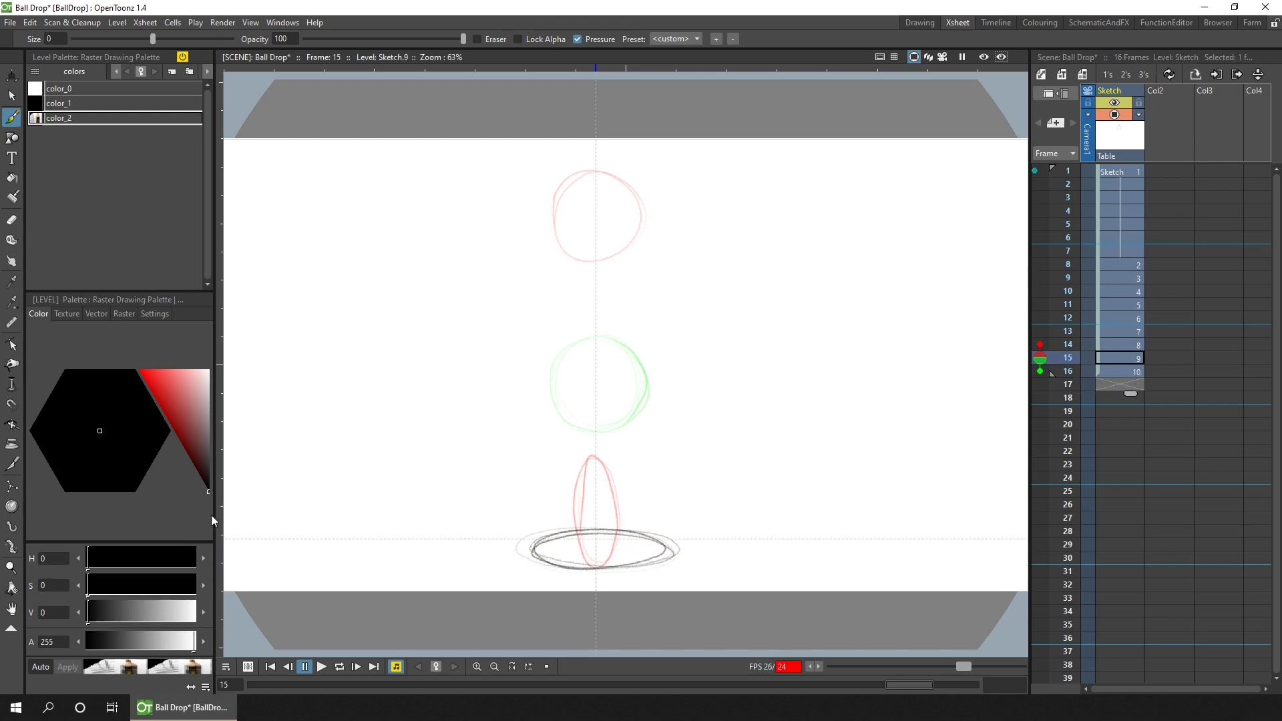
{"action": "left_click", "coordinate": [218, 569]}
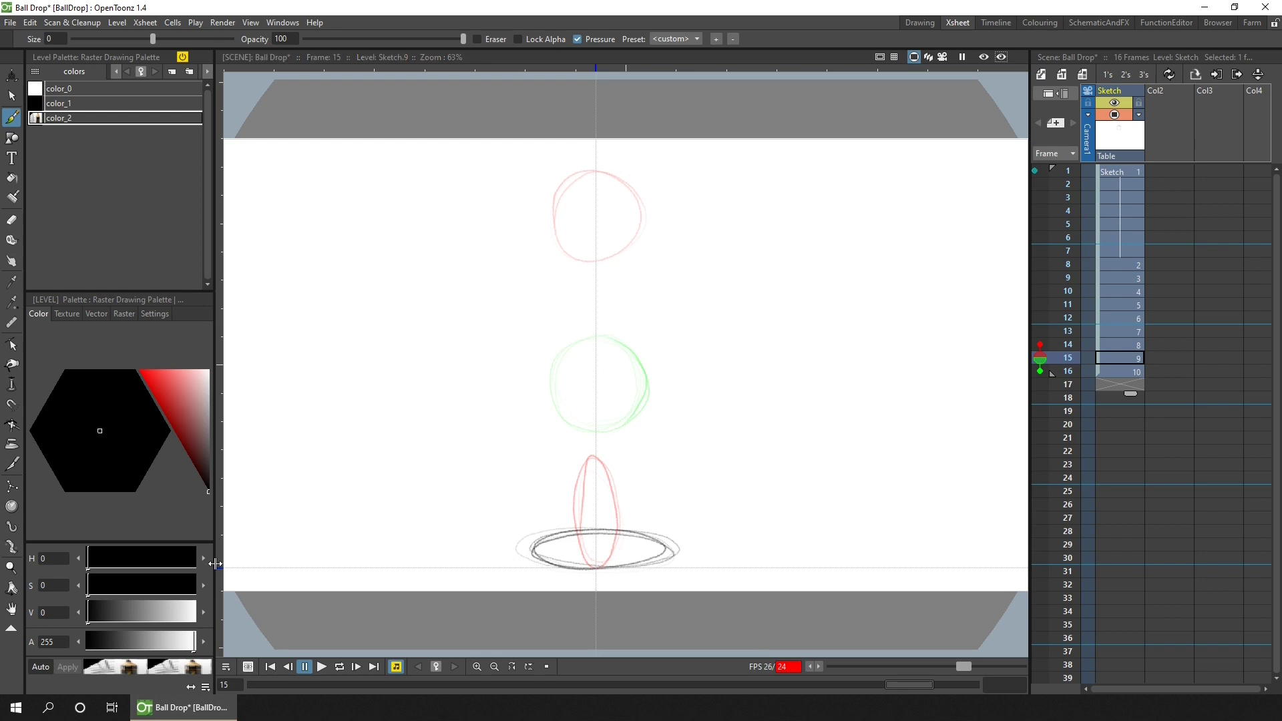
{"action": "left_click", "coordinate": [1129, 384]}
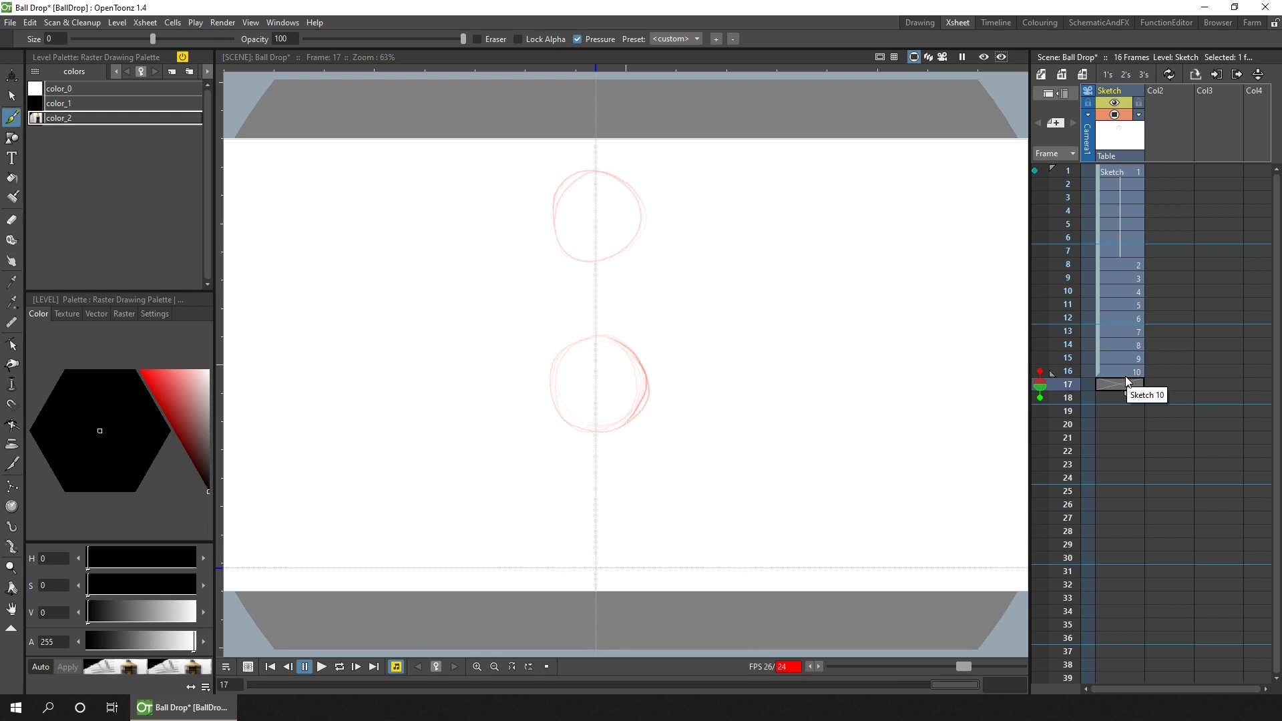
- Draw and outline the squashed ball on frame 17, erase a stray stroke below it, and save
{"action": "left_click", "coordinate": [650, 531]}
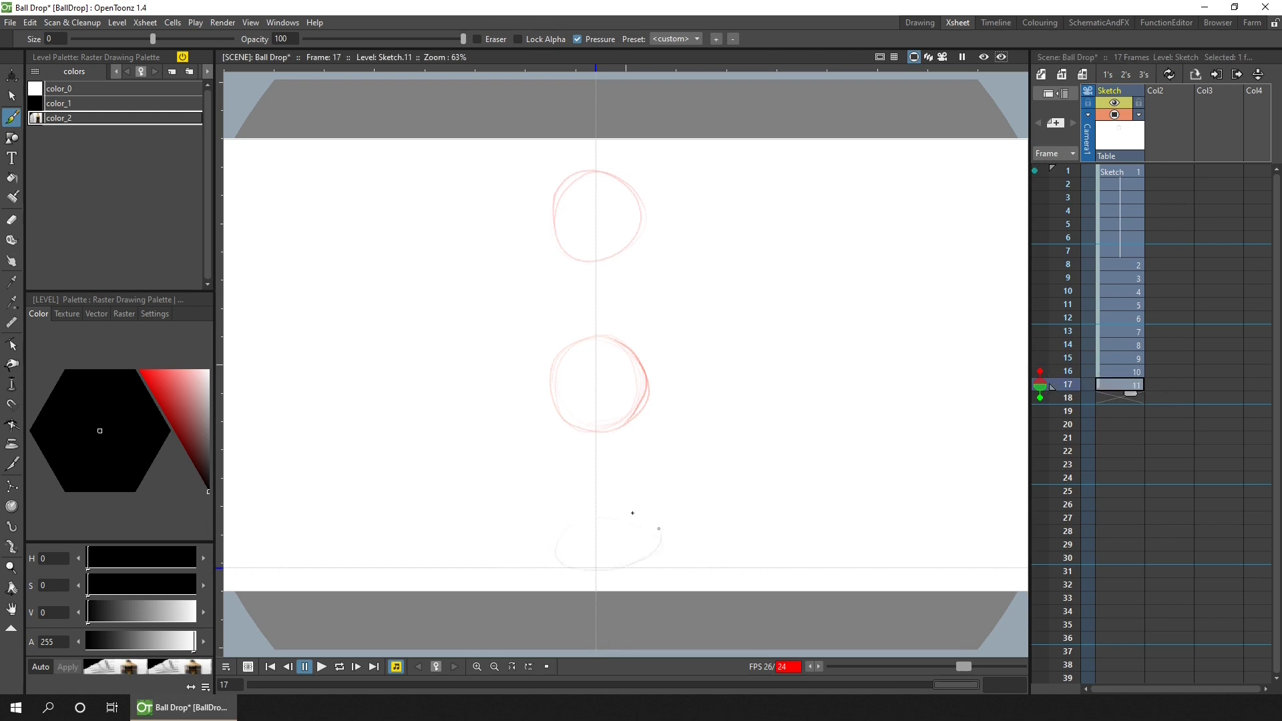
{"action": "mouse_move", "coordinate": [603, 573]}
{"action": "left_mouse_down"}
{"action": "mouse_move", "coordinate": [551, 527]}
{"action": "mouse_move", "coordinate": [588, 576]}
{"action": "mouse_move", "coordinate": [644, 520]}
{"action": "mouse_move", "coordinate": [537, 531]}
{"action": "mouse_move", "coordinate": [619, 569]}
{"action": "mouse_move", "coordinate": [612, 508]}
{"action": "mouse_move", "coordinate": [559, 572]}
{"action": "left_mouse_up"}
{"action": "left_click_drag", "start_coordinate": [557, 521], "coordinate": [647, 525]}
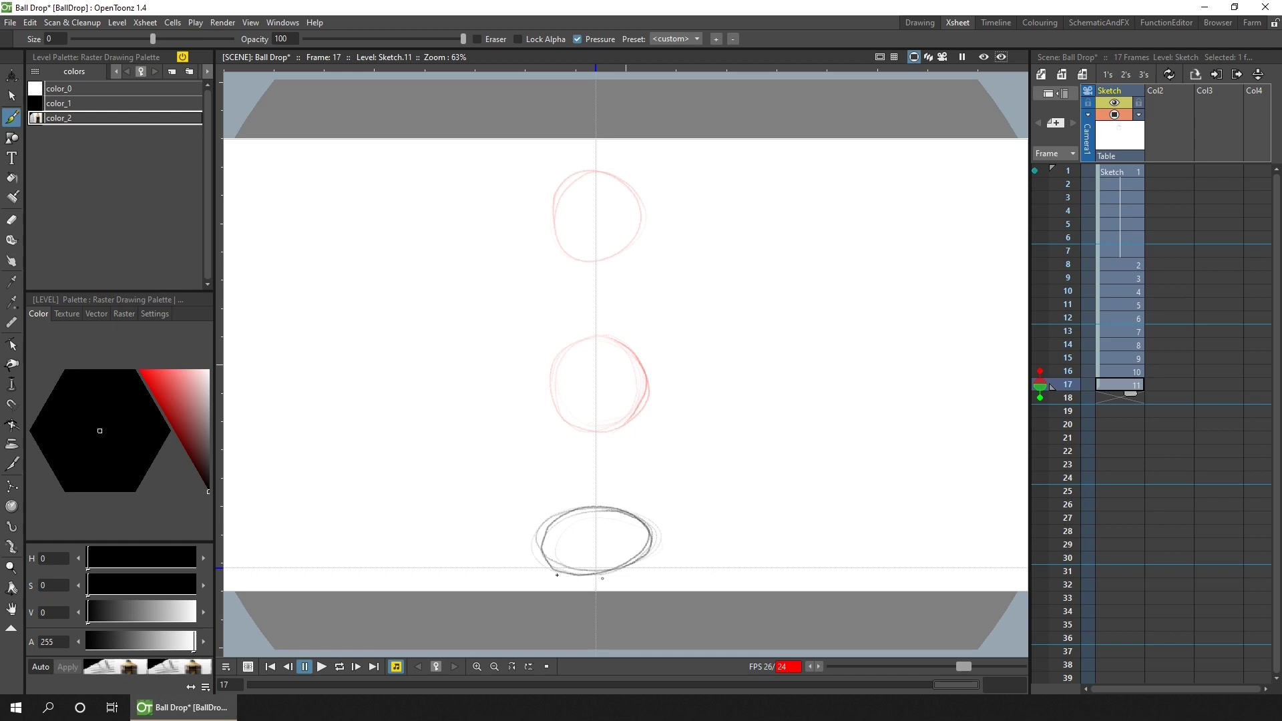
{"action": "left_click", "coordinate": [15, 218]}
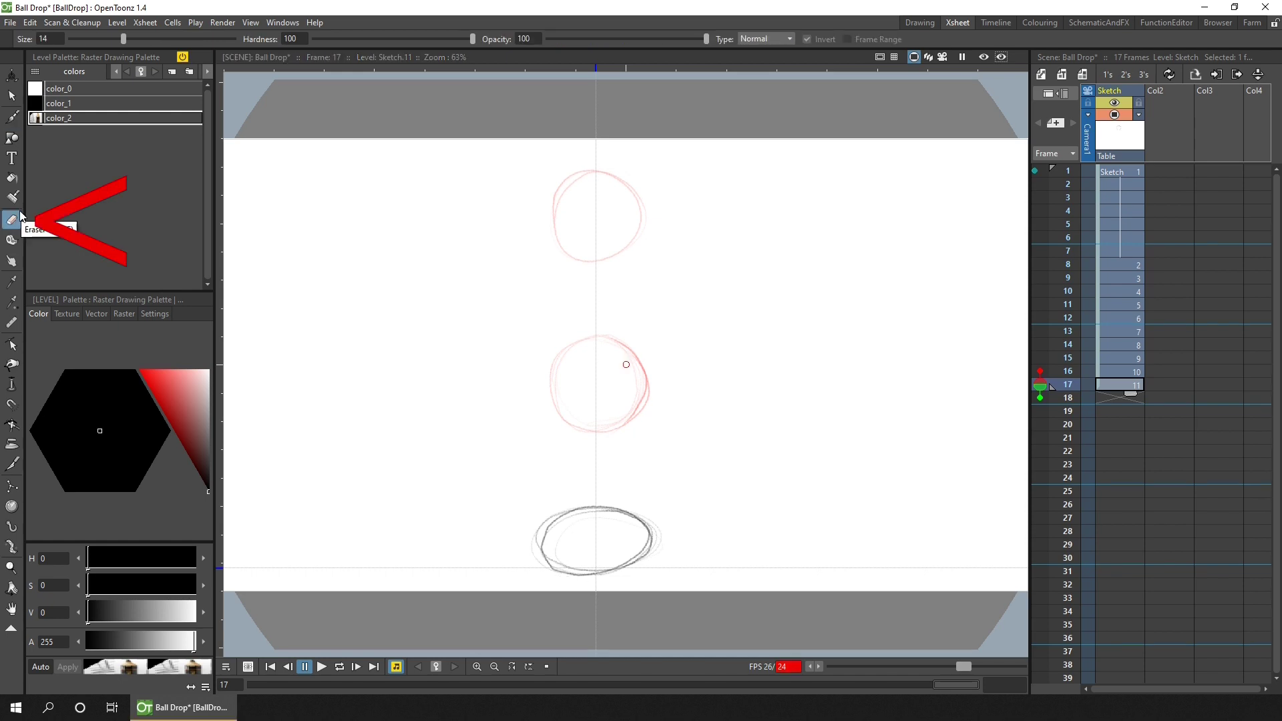
{"action": "mouse_move", "coordinate": [590, 576]}
{"action": "left_mouse_down"}
{"action": "mouse_move", "coordinate": [541, 568]}
{"action": "mouse_move", "coordinate": [631, 573]}
{"action": "mouse_move", "coordinate": [537, 563]}
{"action": "mouse_move", "coordinate": [576, 576]}
{"action": "mouse_move", "coordinate": [542, 550]}
{"action": "mouse_move", "coordinate": [565, 603]}
{"action": "left_mouse_up"}
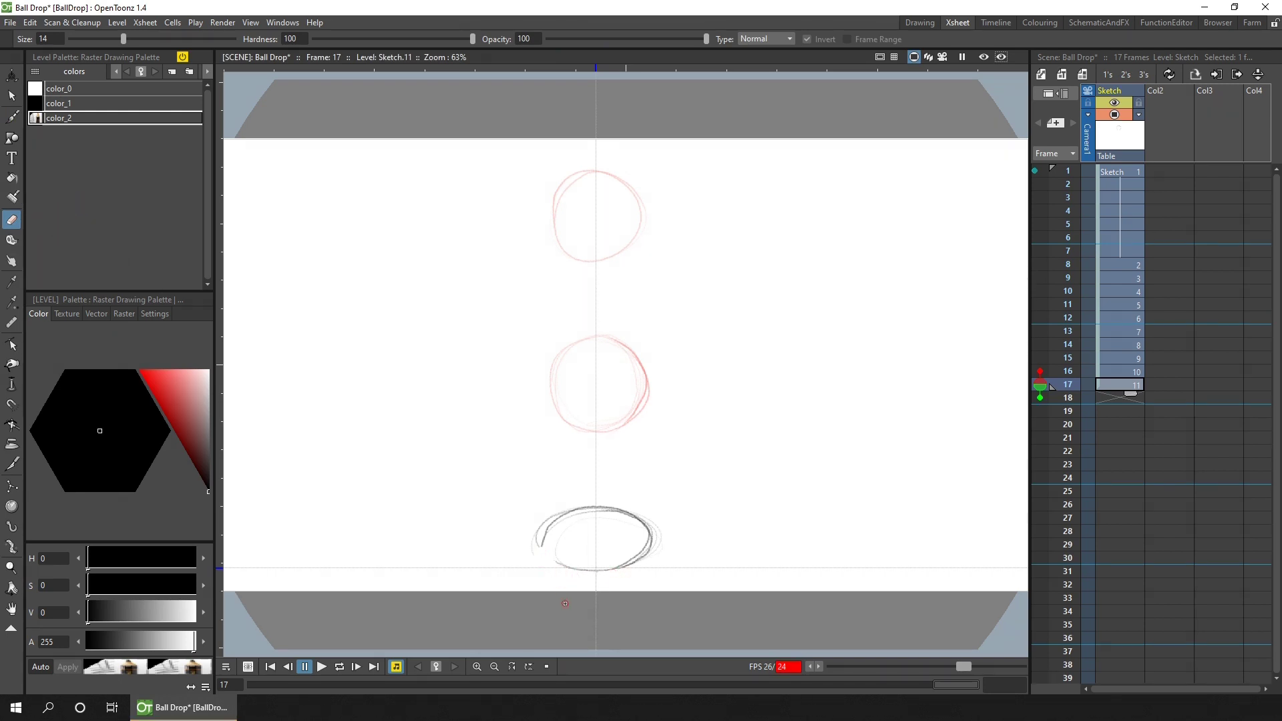
{"action": "key", "text": "b"}
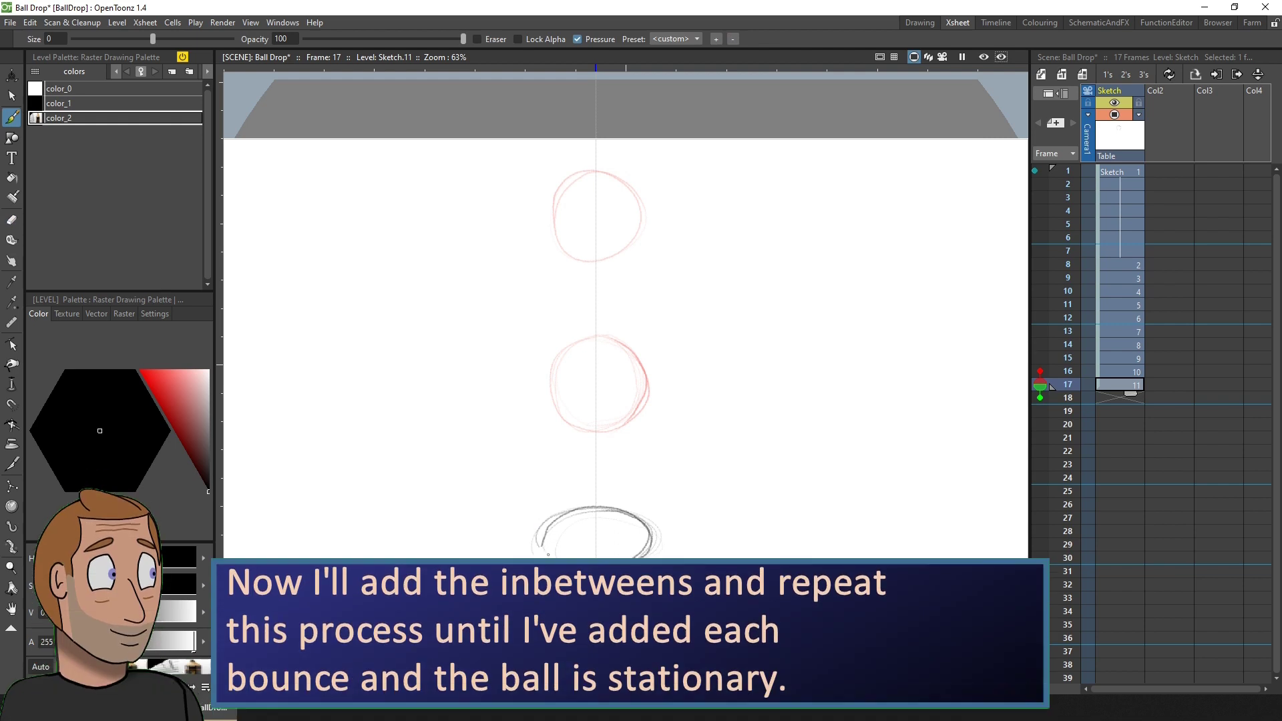
{"action": "key", "text": "ctrl+s"}
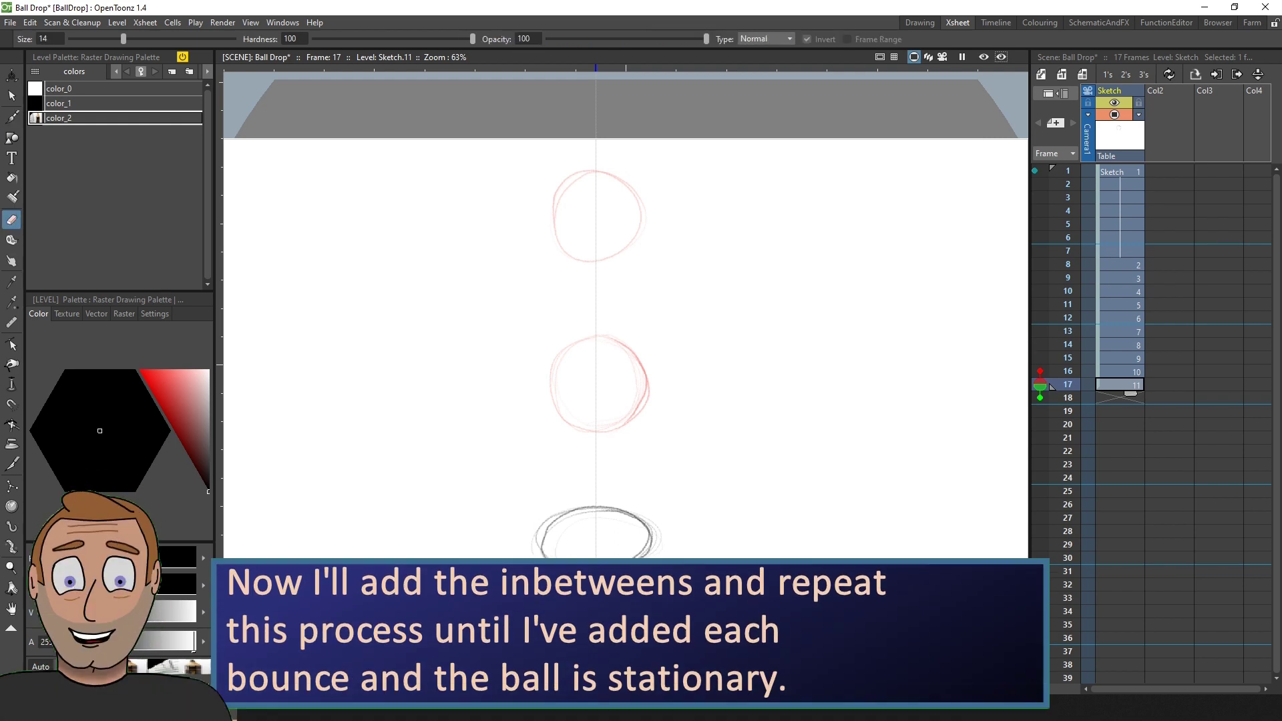
- Sketch the ball on frame 18 and the following frames, then save the scene
{"action": "left_click", "coordinate": [1120, 399]}
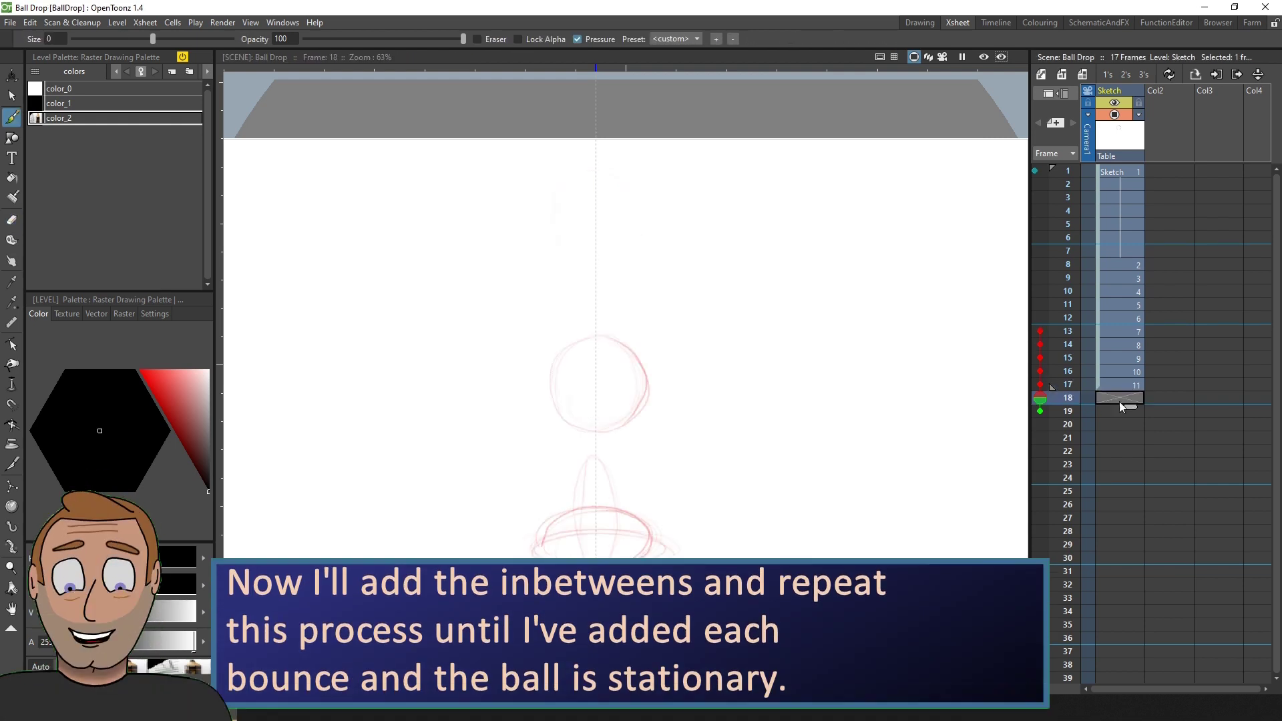
{"action": "mouse_move", "coordinate": [597, 424]}
{"action": "left_mouse_down"}
{"action": "mouse_move", "coordinate": [646, 458]}
{"action": "mouse_move", "coordinate": [588, 564]}
{"action": "left_mouse_up"}
{"action": "key", "text": "period"}
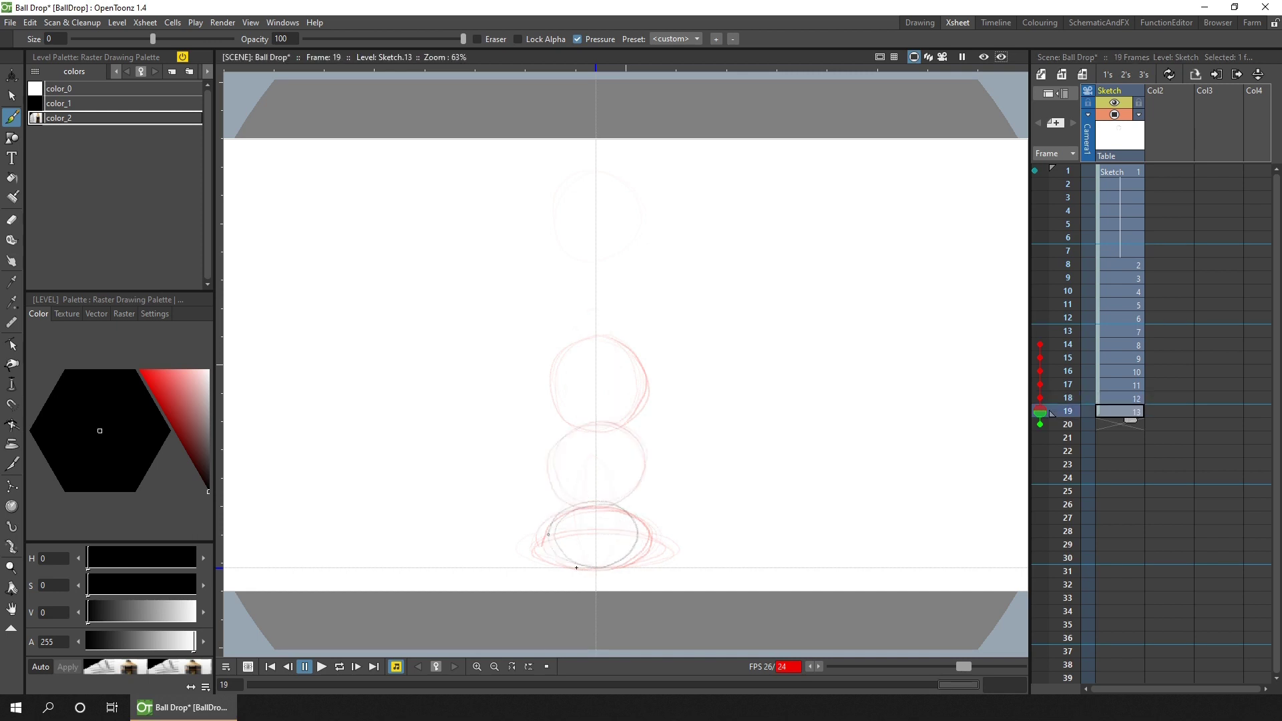
{"action": "key", "text": "period"}
{"action": "mouse_move", "coordinate": [578, 477]}
{"action": "left_mouse_down"}
{"action": "mouse_move", "coordinate": [637, 528]}
{"action": "mouse_move", "coordinate": [550, 519]}
{"action": "mouse_move", "coordinate": [579, 478]}
{"action": "mouse_move", "coordinate": [591, 493]}
{"action": "left_mouse_up"}
{"action": "key", "text": "period"}
- Insert empty cells from frame 15 and sketch the impact squash ellipse and first rebound positions
{"action": "key", "text": "period"}
{"action": "key", "text": "period"}
{"action": "key", "text": "ctrl+s"}
{"action": "left_click", "coordinate": [1138, 369]}
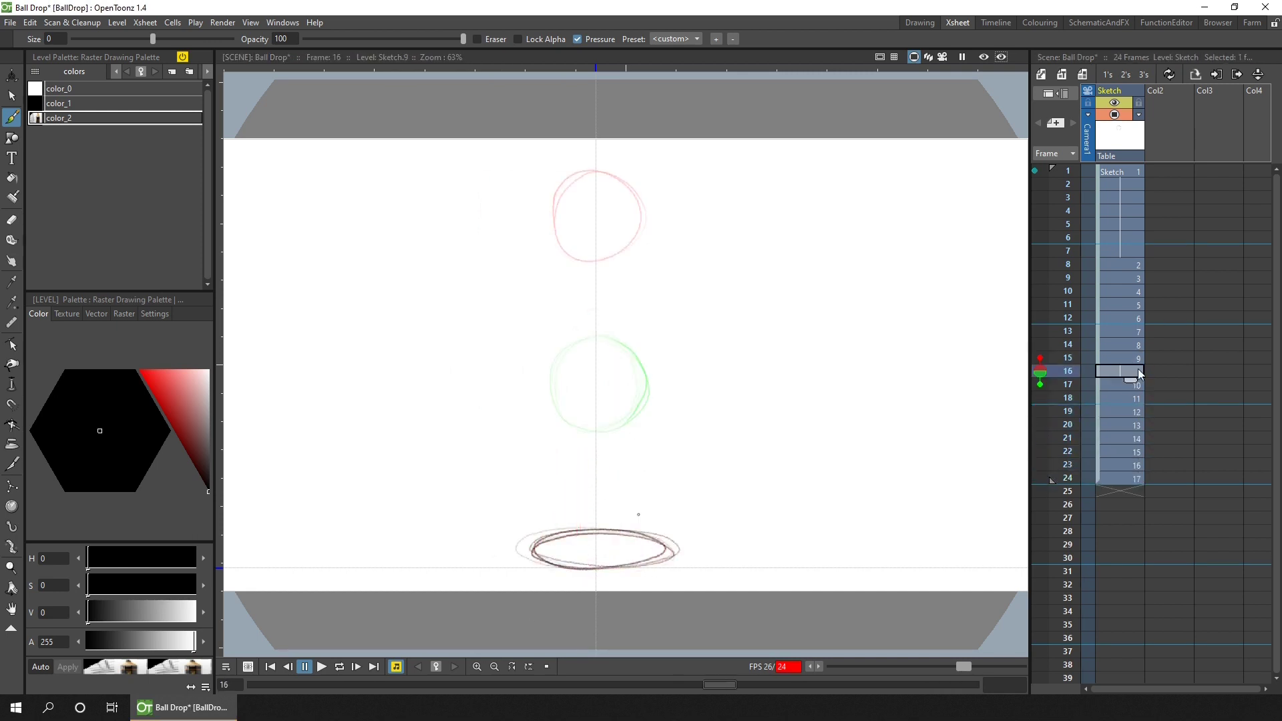
{"action": "key", "text": "Insert"}
{"action": "key", "text": "comma"}
{"action": "key", "text": "period"}
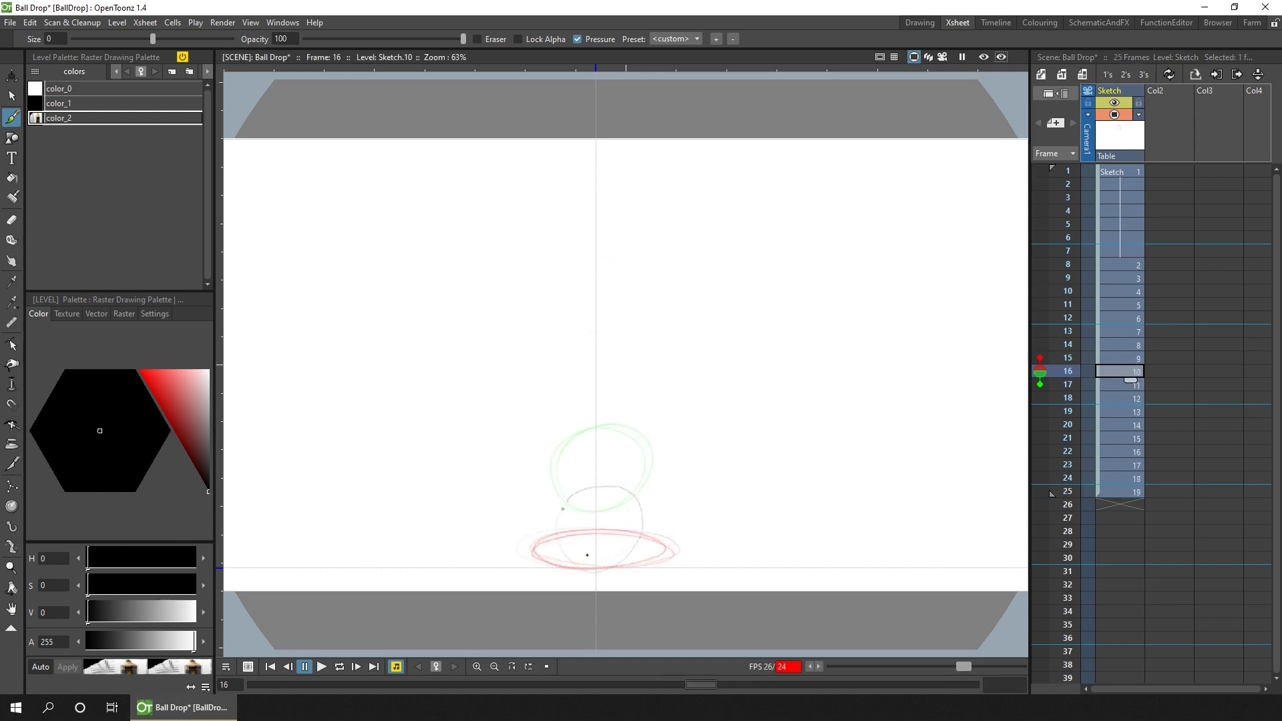
{"action": "left_click_drag", "start_coordinate": [601, 518], "coordinate": [594, 519]}
{"action": "key", "text": "period"}
{"action": "key", "text": "period"}
{"action": "left_click_drag", "start_coordinate": [575, 382], "coordinate": [627, 382]}
{"action": "key", "text": "period"}
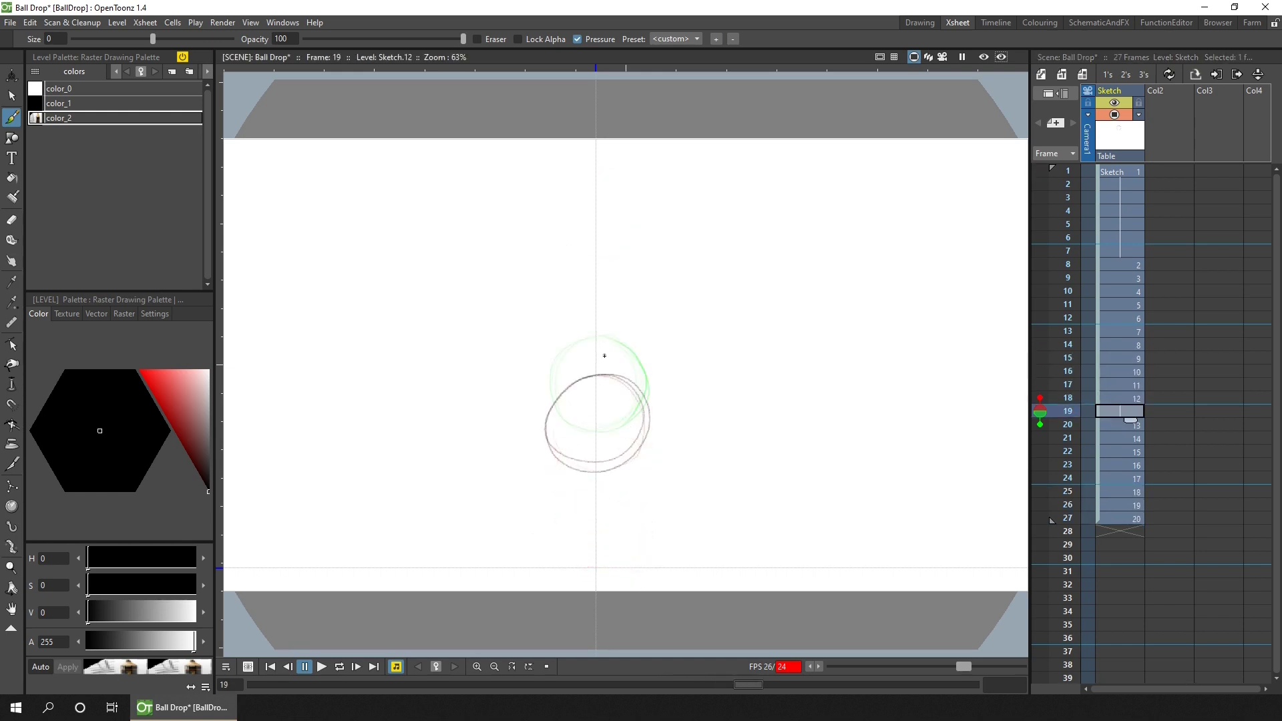
{"action": "key", "text": "period"}
{"action": "left_click_drag", "start_coordinate": [601, 338], "coordinate": [597, 339]}
{"action": "key", "text": "period"}
- Insert blank cells and draw the rebounding ball on frames 22, 27 and 28
{"action": "left_click", "coordinate": [1134, 454]}
{"action": "key", "text": "Insert"}
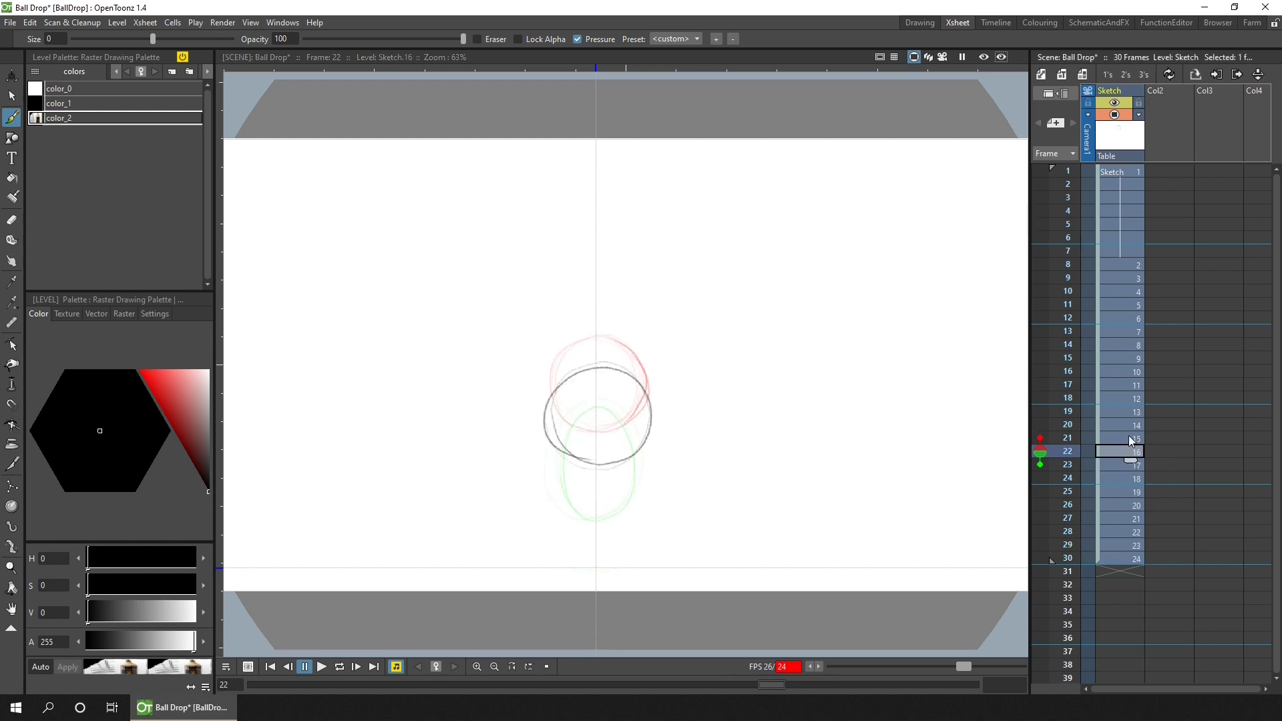
{"action": "left_click_drag", "start_coordinate": [605, 339], "coordinate": [548, 386]}
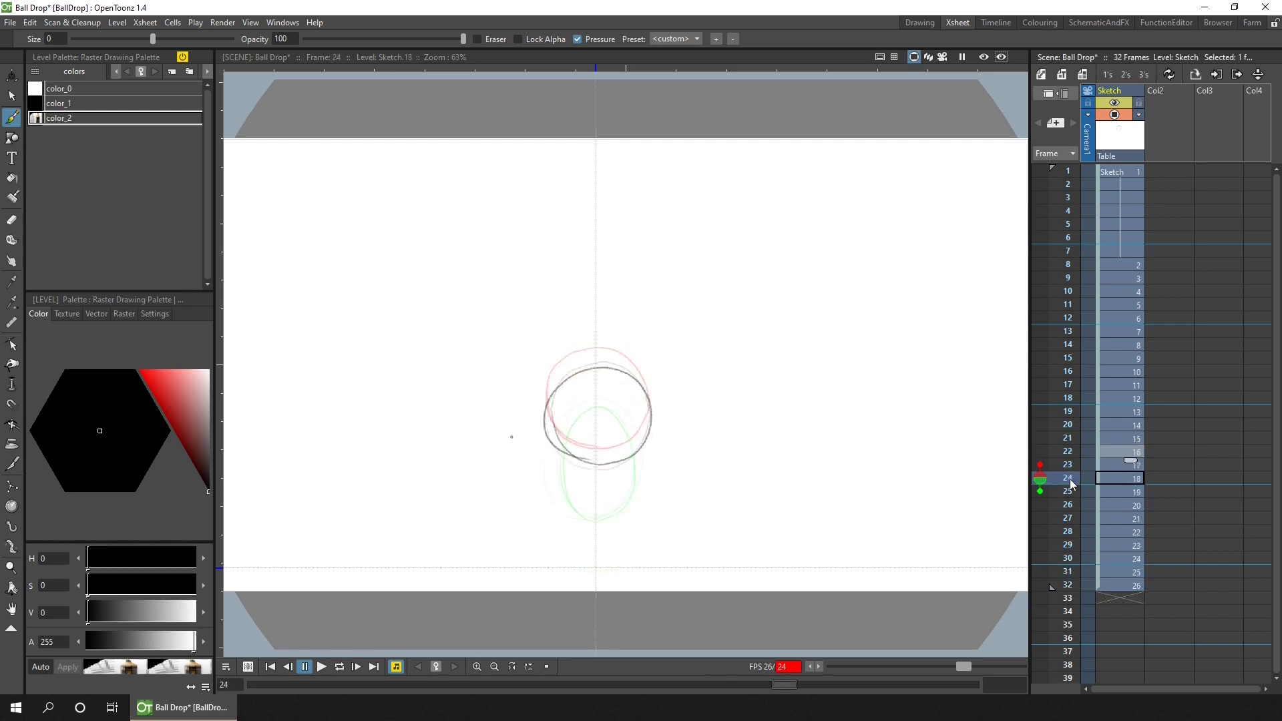
{"action": "key", "text": "Down"}
{"action": "key", "text": "Down"}
{"action": "key", "text": "Down"}
{"action": "key", "text": "Insert"}
{"action": "mouse_move", "coordinate": [601, 572]}
{"action": "left_mouse_down"}
{"action": "mouse_move", "coordinate": [564, 527]}
{"action": "mouse_move", "coordinate": [625, 561]}
{"action": "left_mouse_up"}
{"action": "key", "text": "Down"}
{"action": "key", "text": "Insert"}
{"action": "left_click_drag", "start_coordinate": [594, 449], "coordinate": [601, 541]}
{"action": "key", "text": "Down"}
{"action": "key", "text": "Insert"}
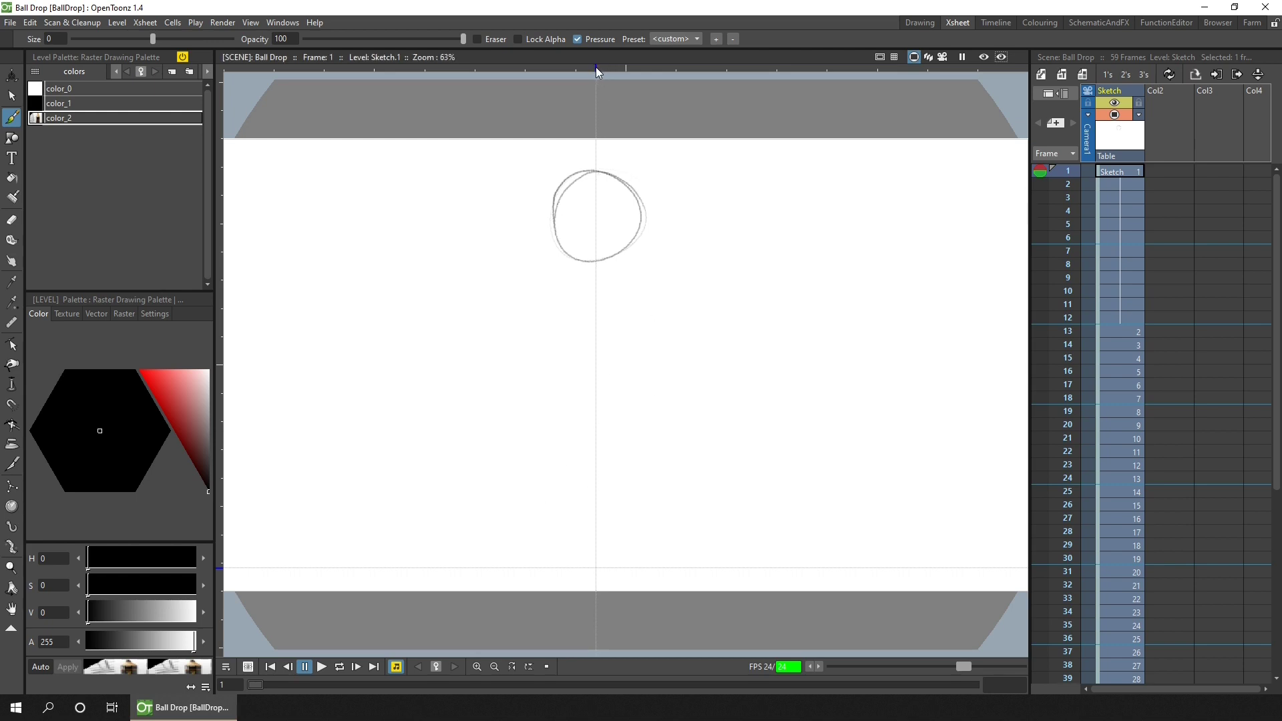
{"action": "left_click_drag", "start_coordinate": [595, 66], "coordinate": [605, 54]}
{"action": "left_click_drag", "start_coordinate": [219, 568], "coordinate": [166, 571]}
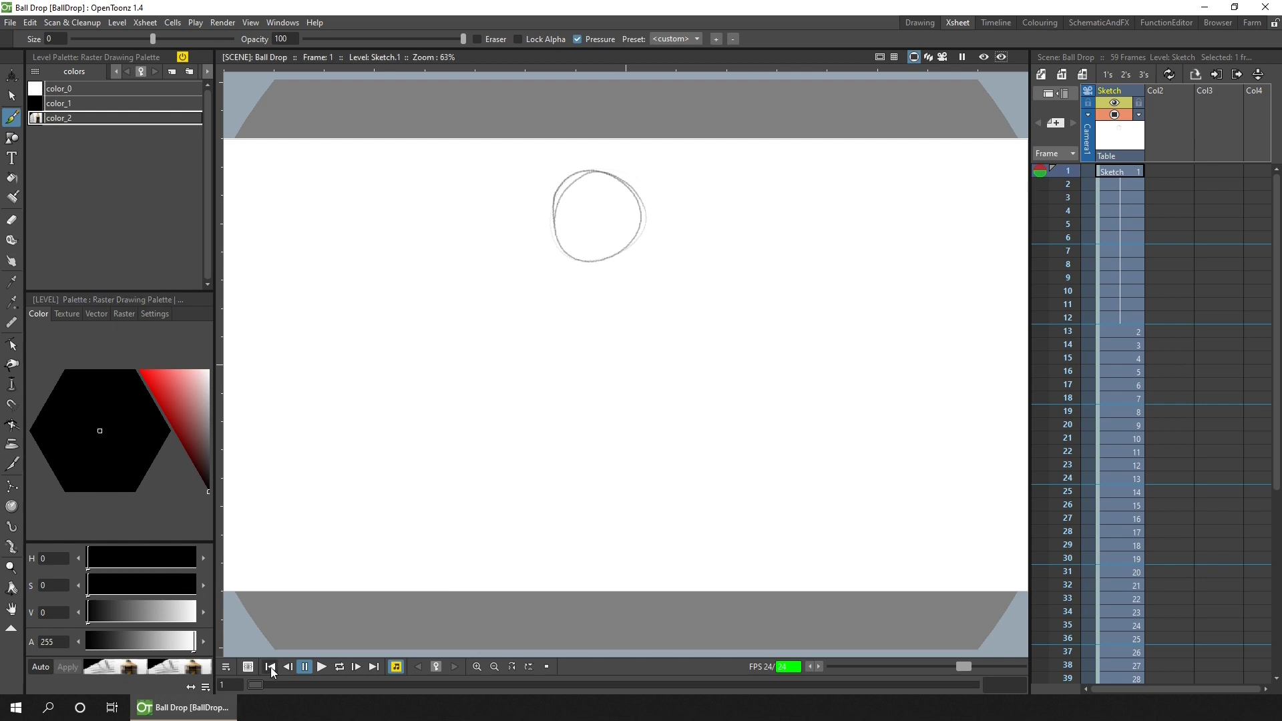
{"action": "left_click", "coordinate": [340, 666]}
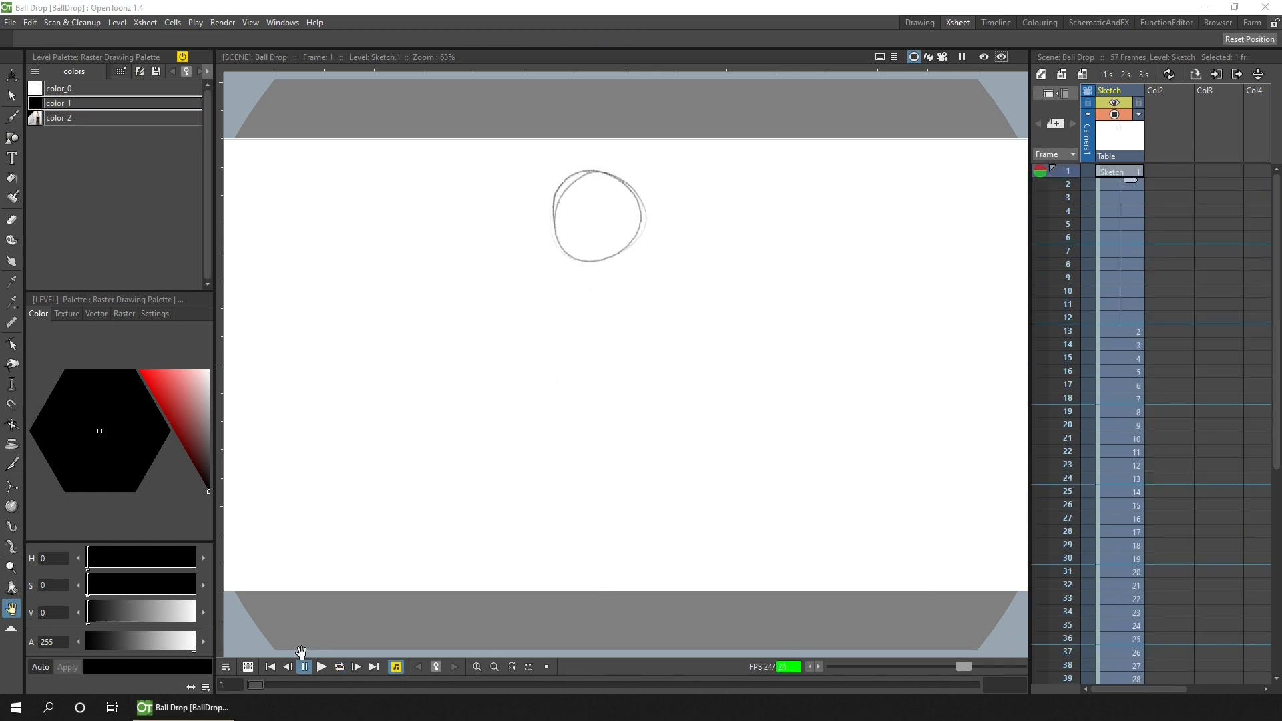
- Hold drawing 1 through frame 18 and the last drawing to frame 69, then save
{"action": "left_click", "coordinate": [1127, 319]}
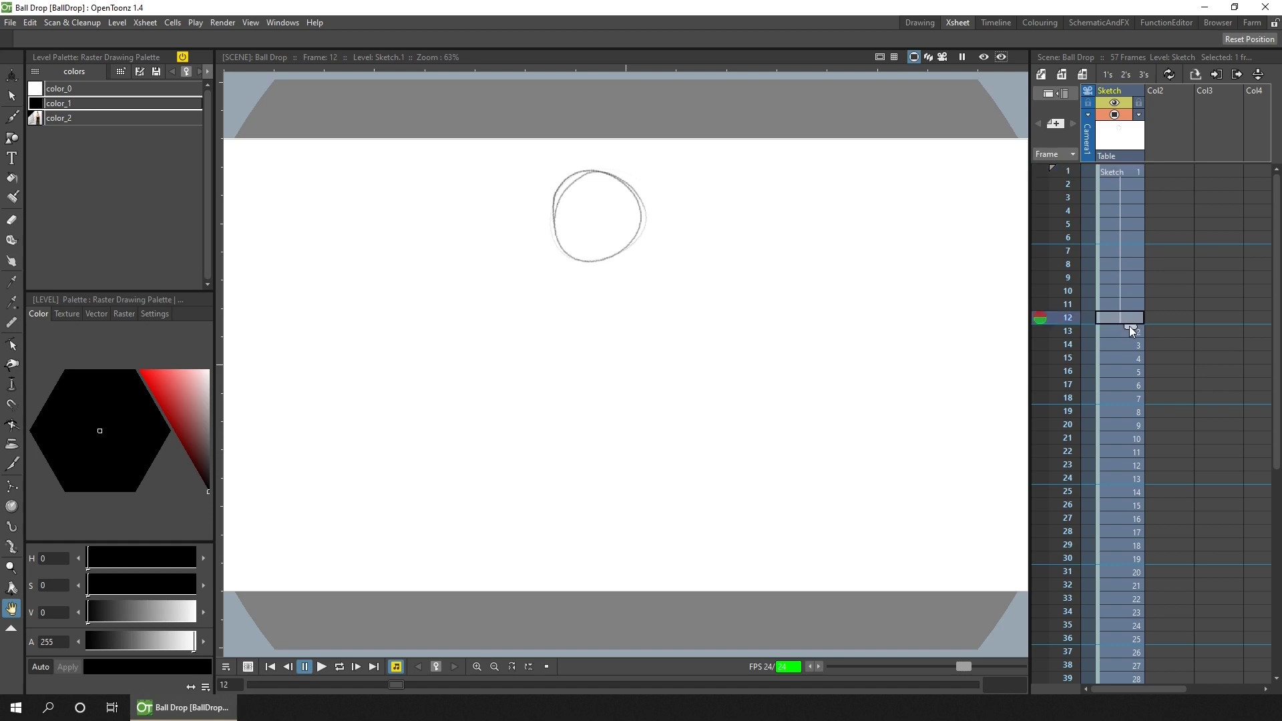
{"action": "left_click_drag", "start_coordinate": [1128, 382], "coordinate": [1127, 410]}
{"action": "left_click_drag", "start_coordinate": [1276, 317], "coordinate": [1277, 583]}
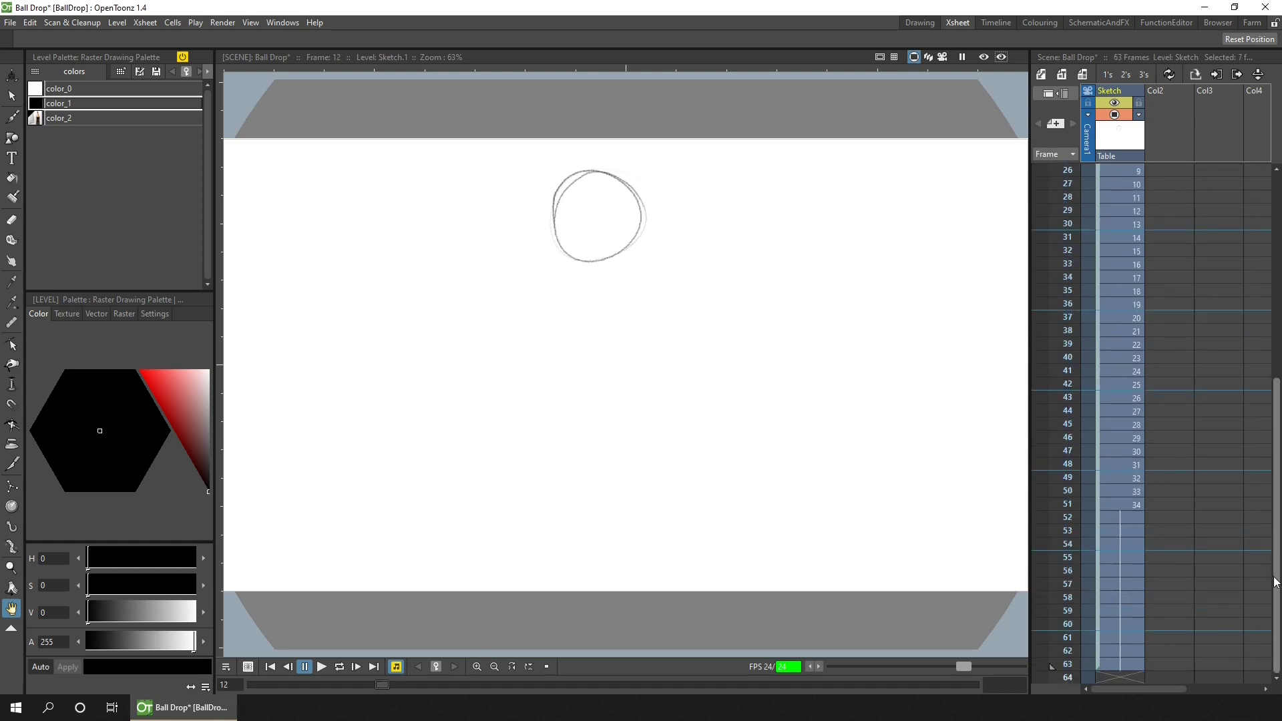
{"action": "scroll", "coordinate": [1177, 521], "scroll_direction": "down", "scroll_amount": 4}
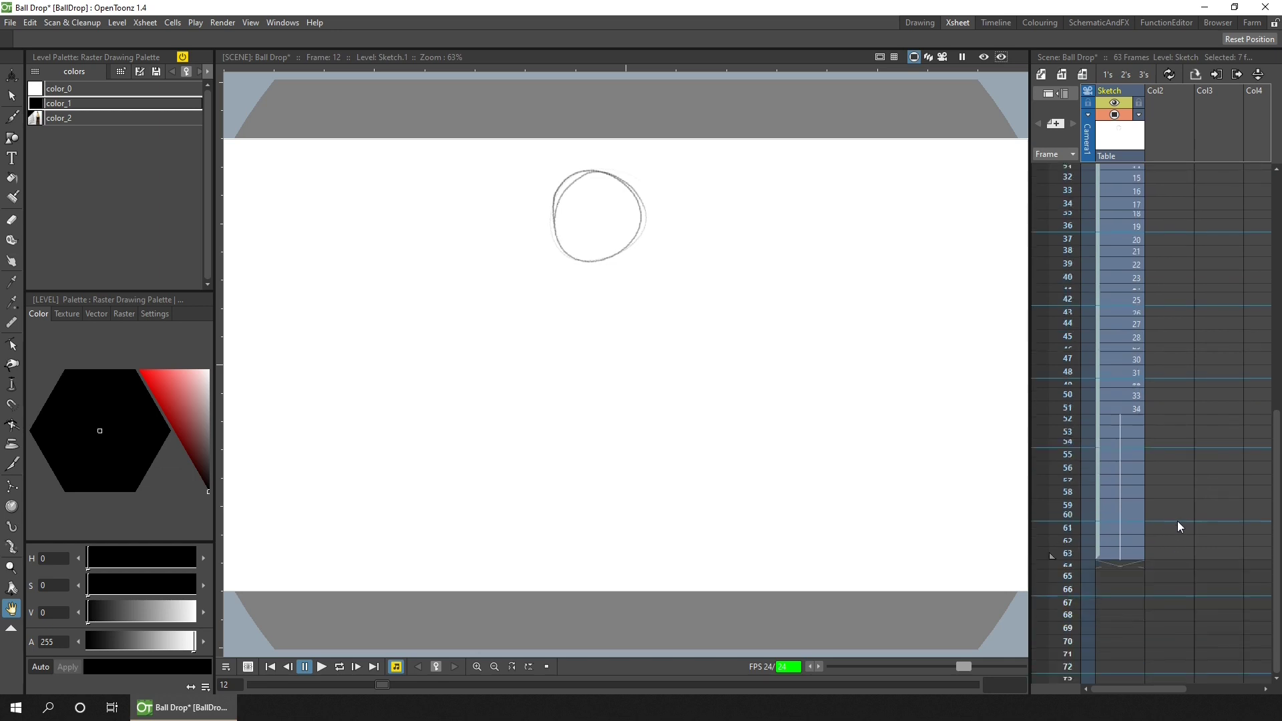
{"action": "left_click", "coordinate": [1132, 536]}
{"action": "left_click_drag", "start_coordinate": [1133, 549], "coordinate": [1137, 624]}
{"action": "left_click_drag", "start_coordinate": [1277, 603], "coordinate": [1273, 206]}
{"action": "key", "text": "ctrl+s"}
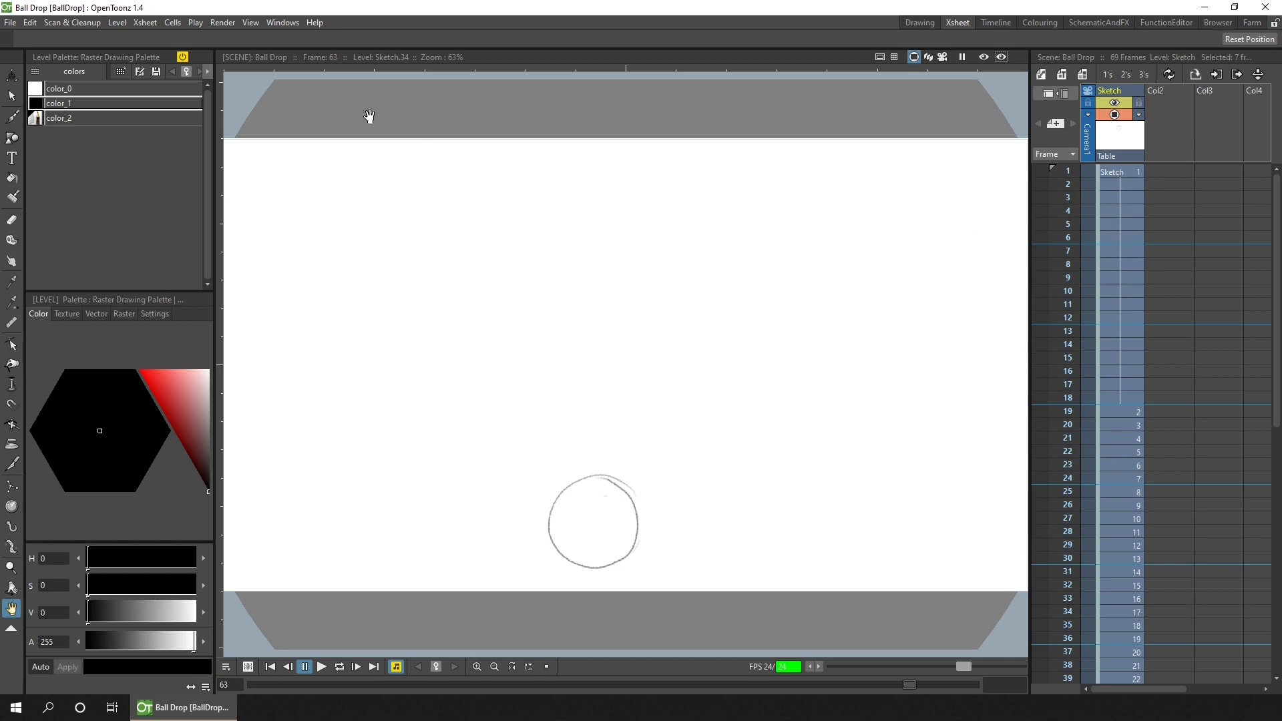
- Set the Camera BG Color alpha to 255 in Scene Settings for an opaque white background
{"action": "left_click", "coordinate": [150, 25]}
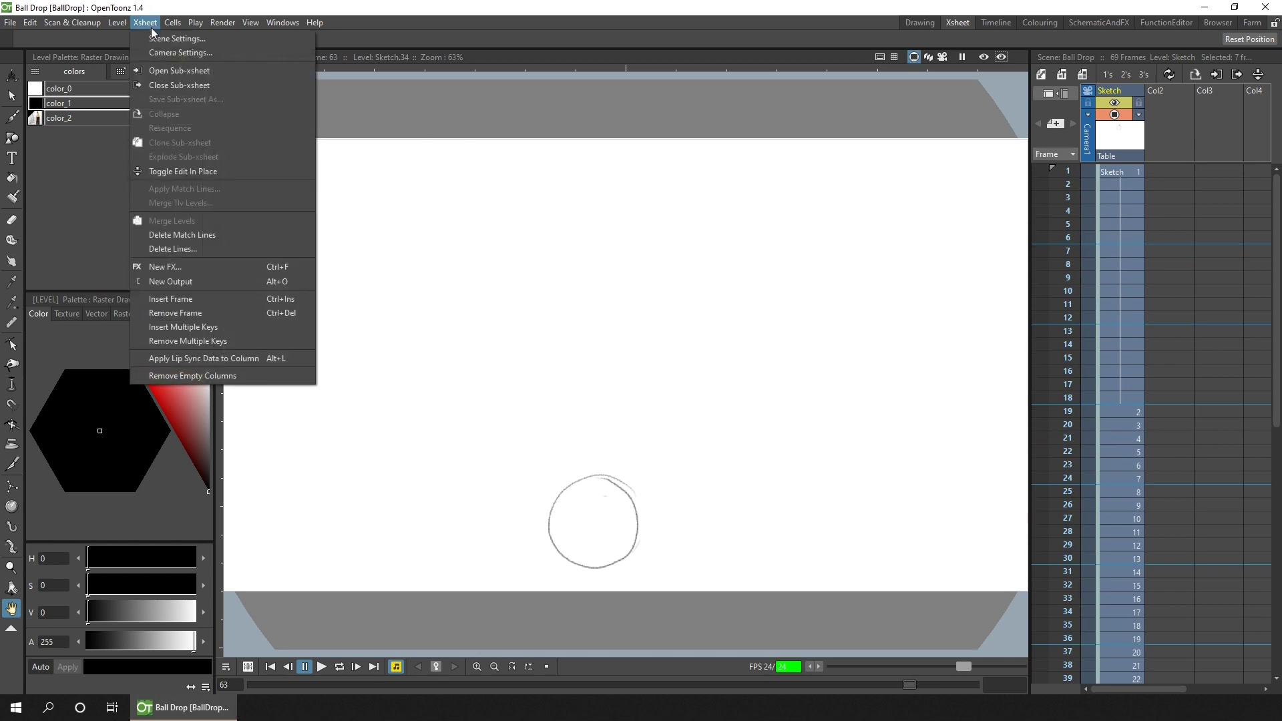
{"action": "left_click", "coordinate": [158, 39]}
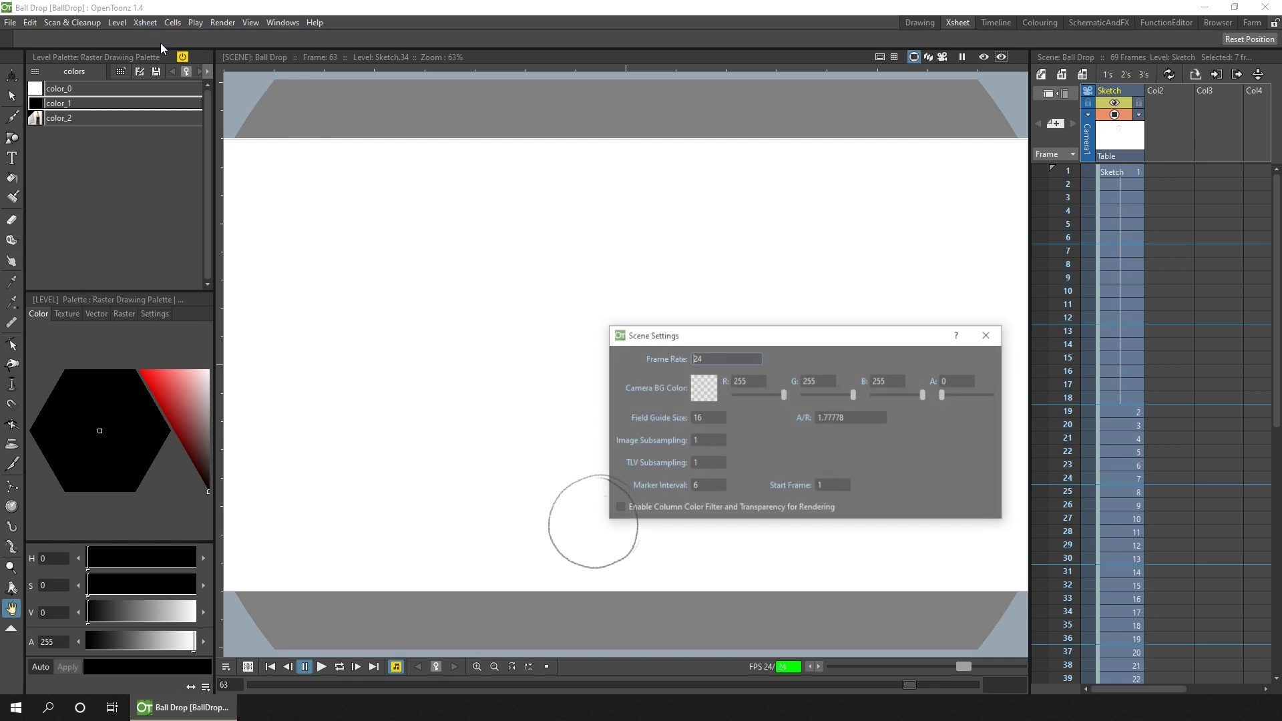
{"action": "left_click_drag", "start_coordinate": [807, 335], "coordinate": [557, 117]}
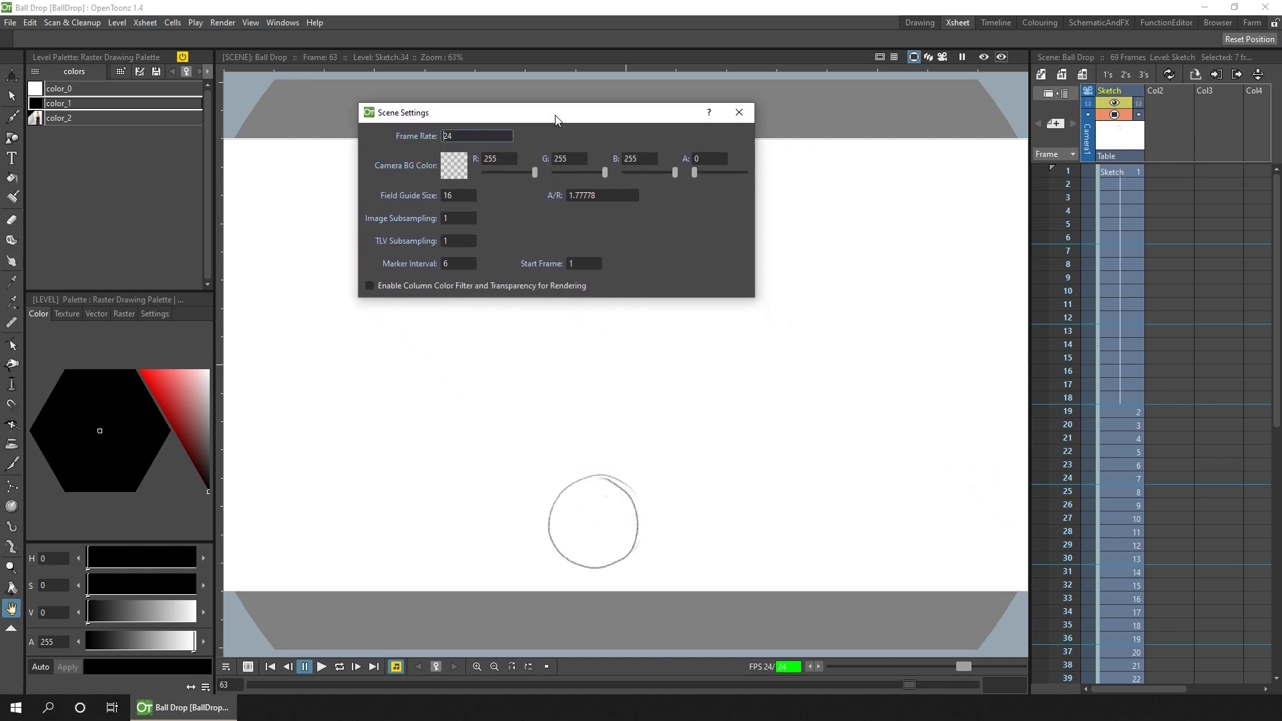
{"action": "left_click_drag", "start_coordinate": [694, 172], "coordinate": [754, 172]}
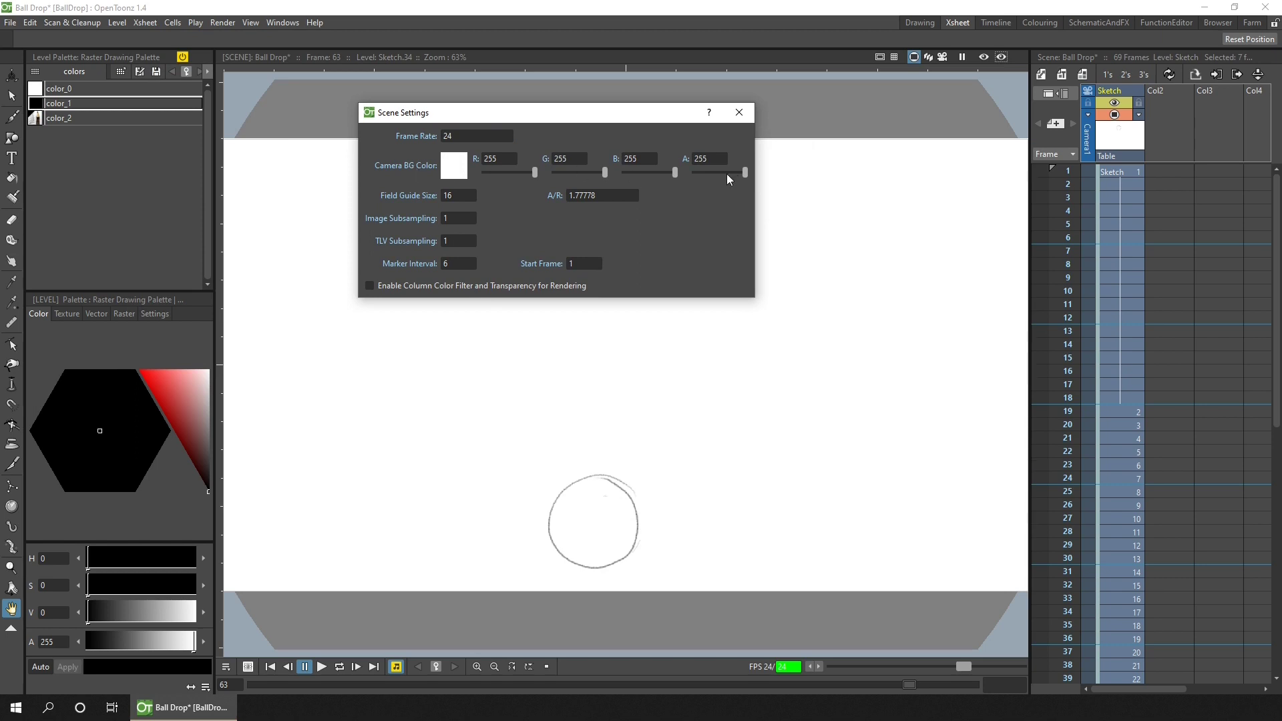
{"action": "left_click", "coordinate": [457, 169]}
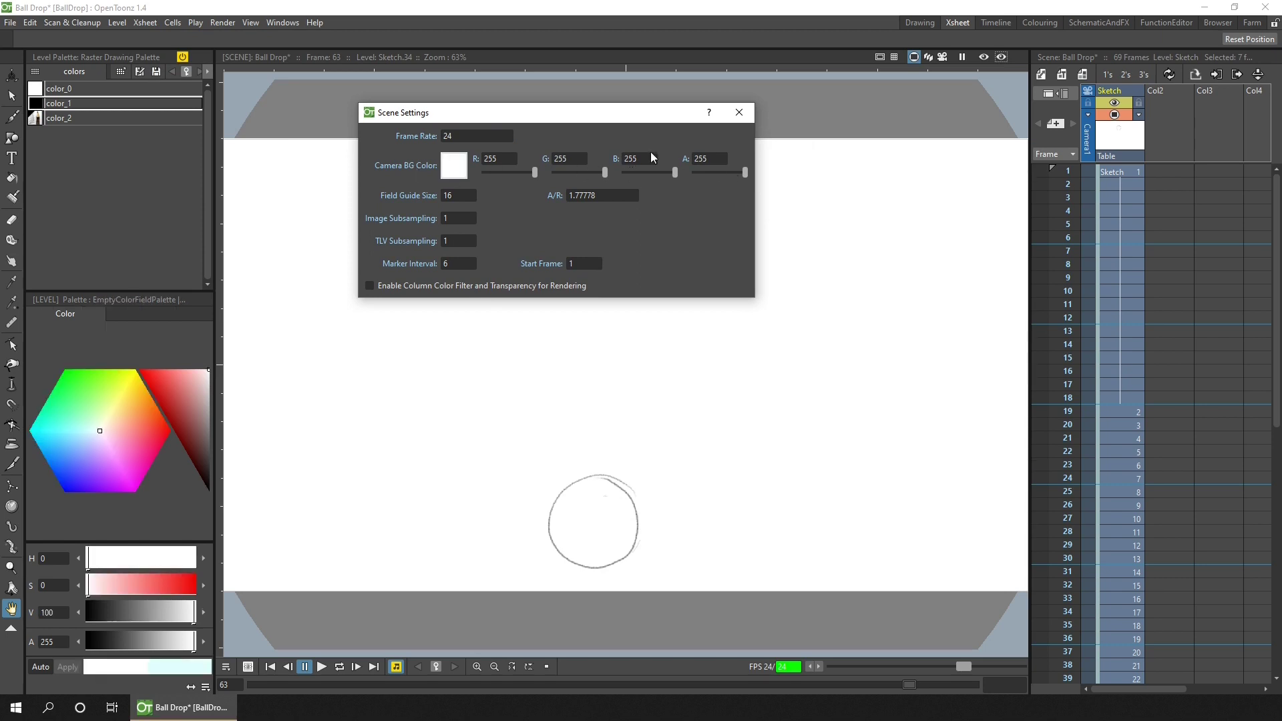
{"action": "left_click", "coordinate": [738, 112]}
- Set the output file format to gif in Output Settings
{"action": "left_click", "coordinate": [223, 23]}
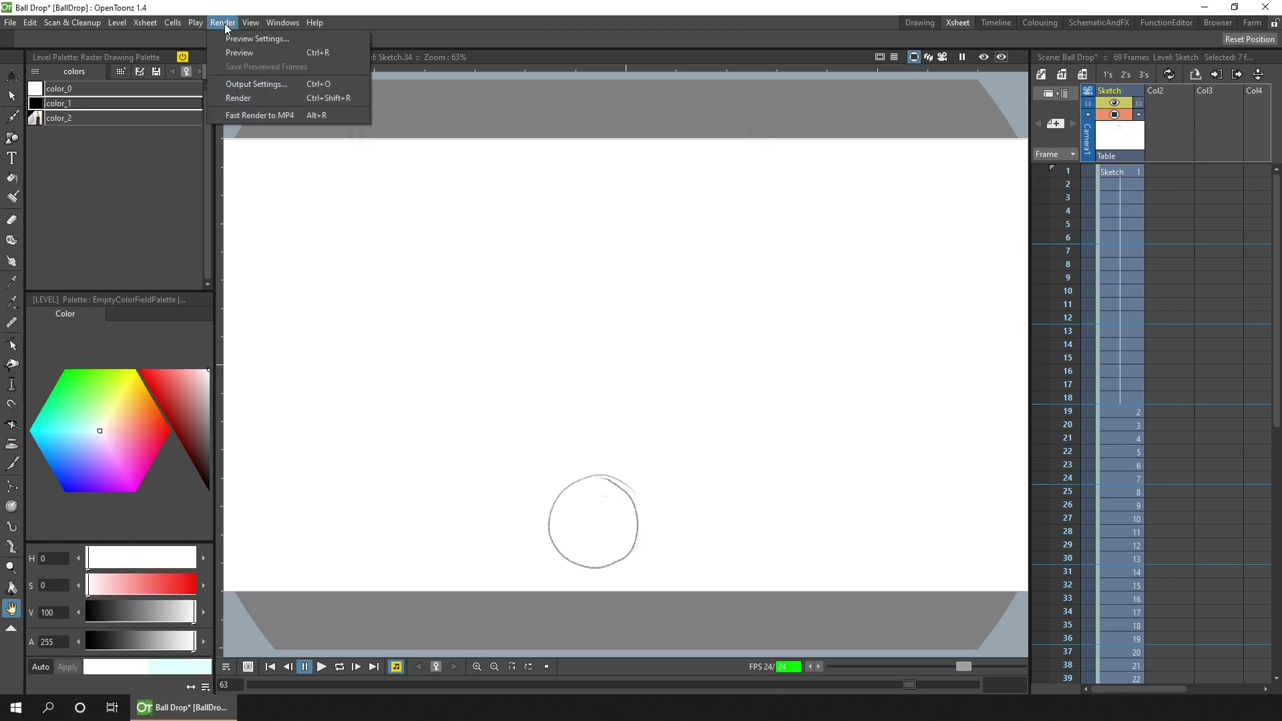
{"action": "left_click", "coordinate": [264, 85]}
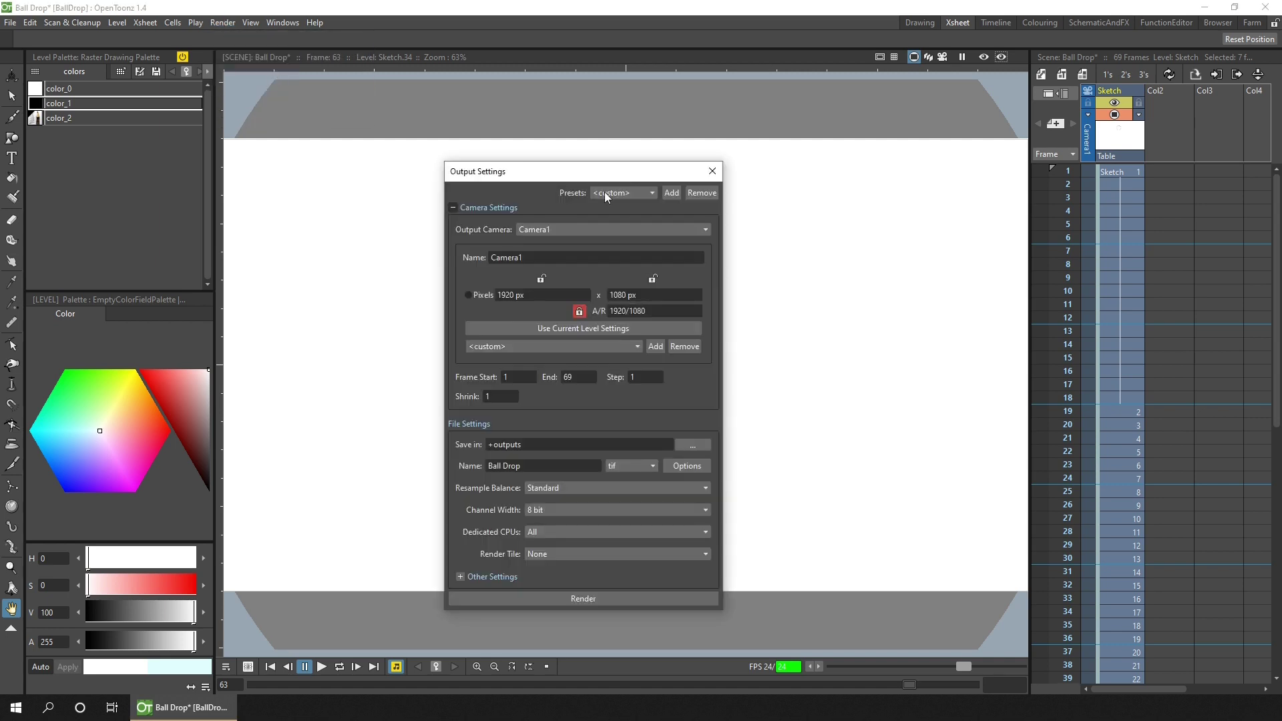
{"action": "left_click_drag", "start_coordinate": [603, 168], "coordinate": [603, 140]}
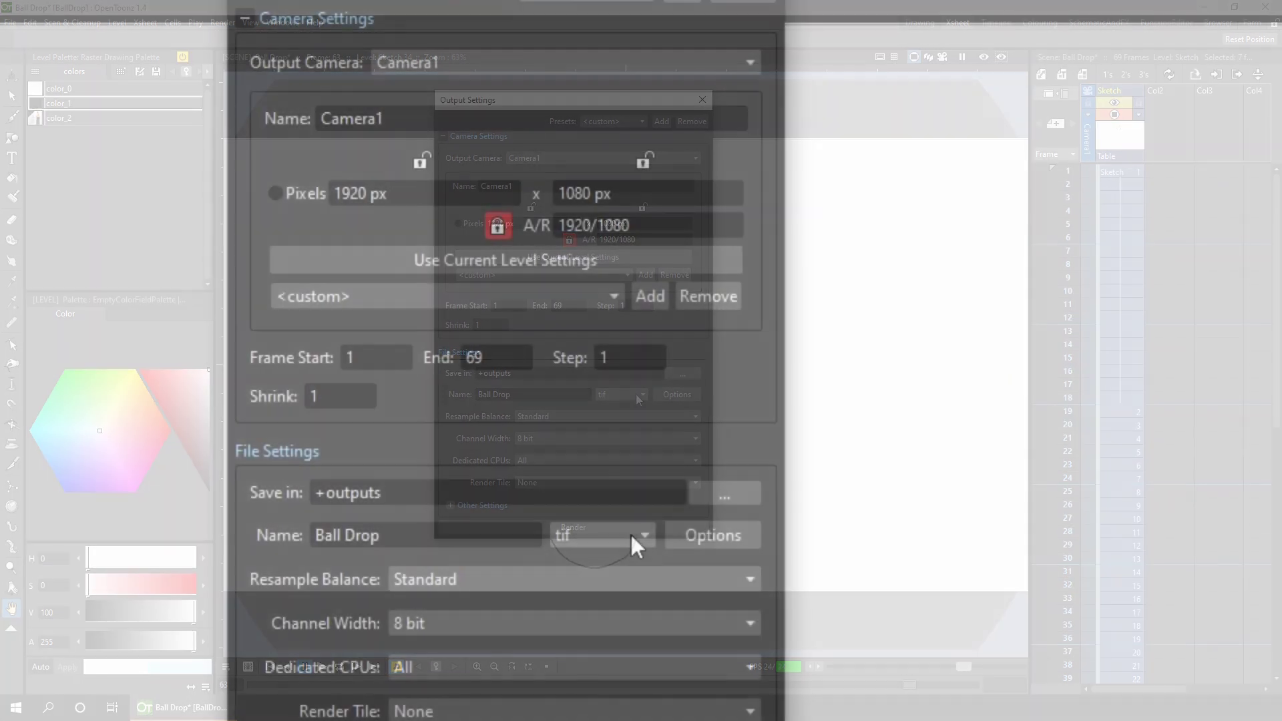
{"action": "left_click", "coordinate": [644, 431]}
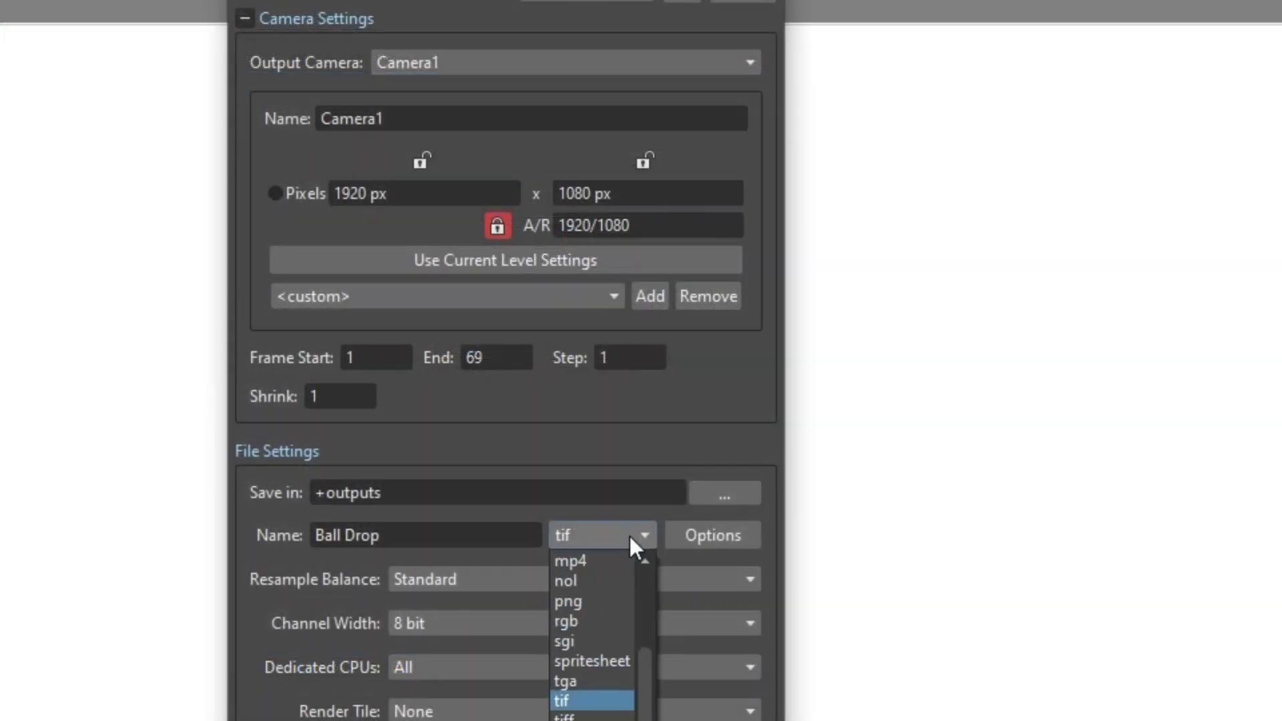
{"action": "left_click_drag", "start_coordinate": [648, 672], "coordinate": [643, 595]}
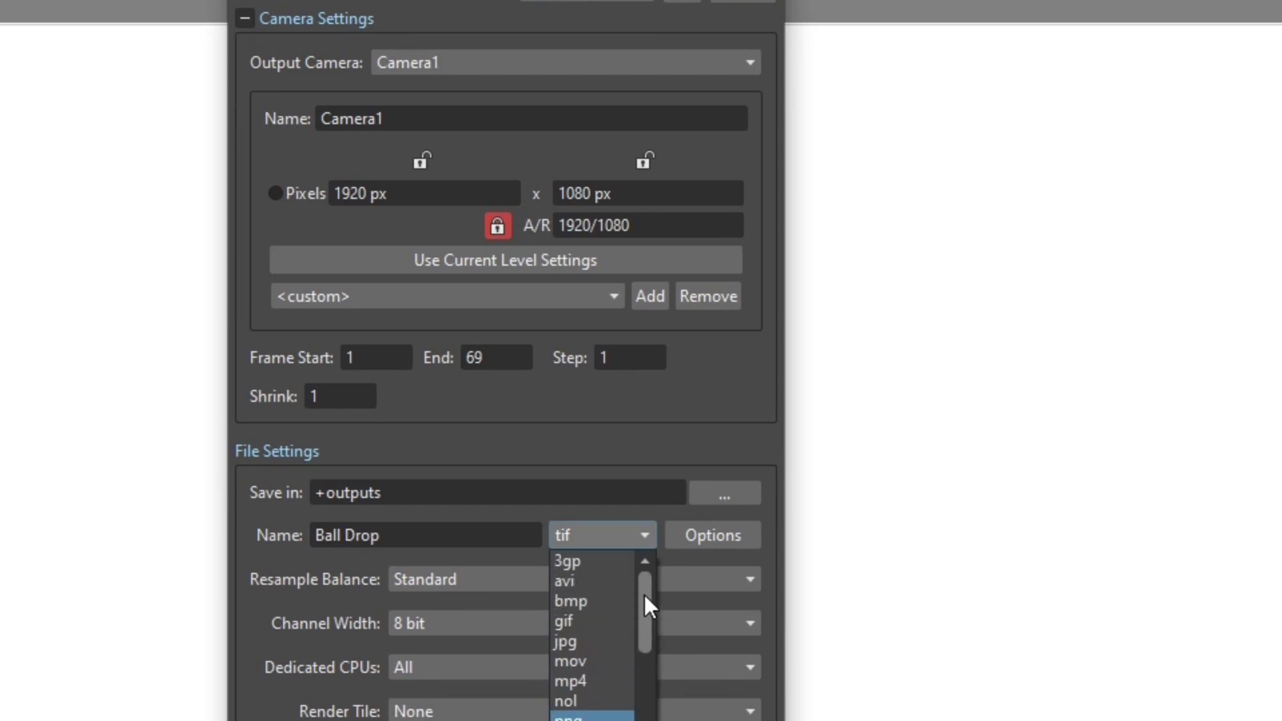
{"action": "key", "text": "Escape"}
{"action": "left_click", "coordinate": [592, 620]}
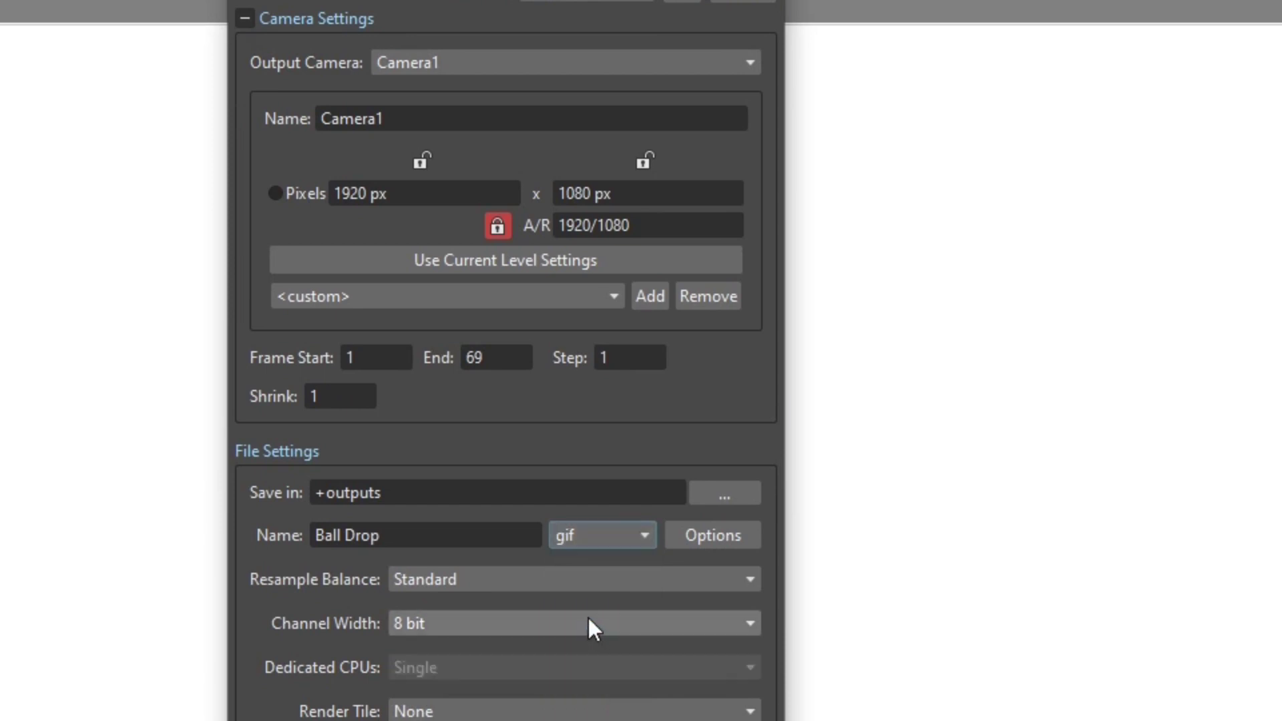
- Set Shrink to 2, render Ball Drop.gif, and save the scene
{"action": "double_click", "coordinate": [343, 393]}
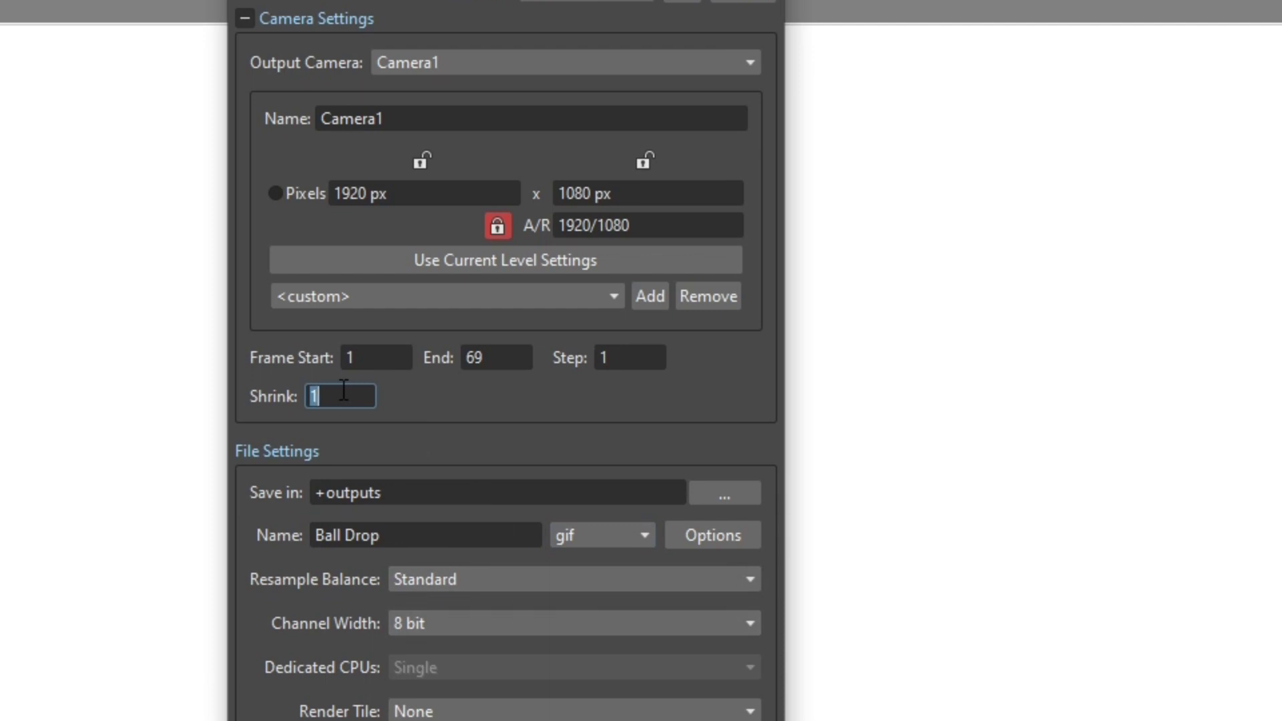
{"action": "type", "text": "2"}
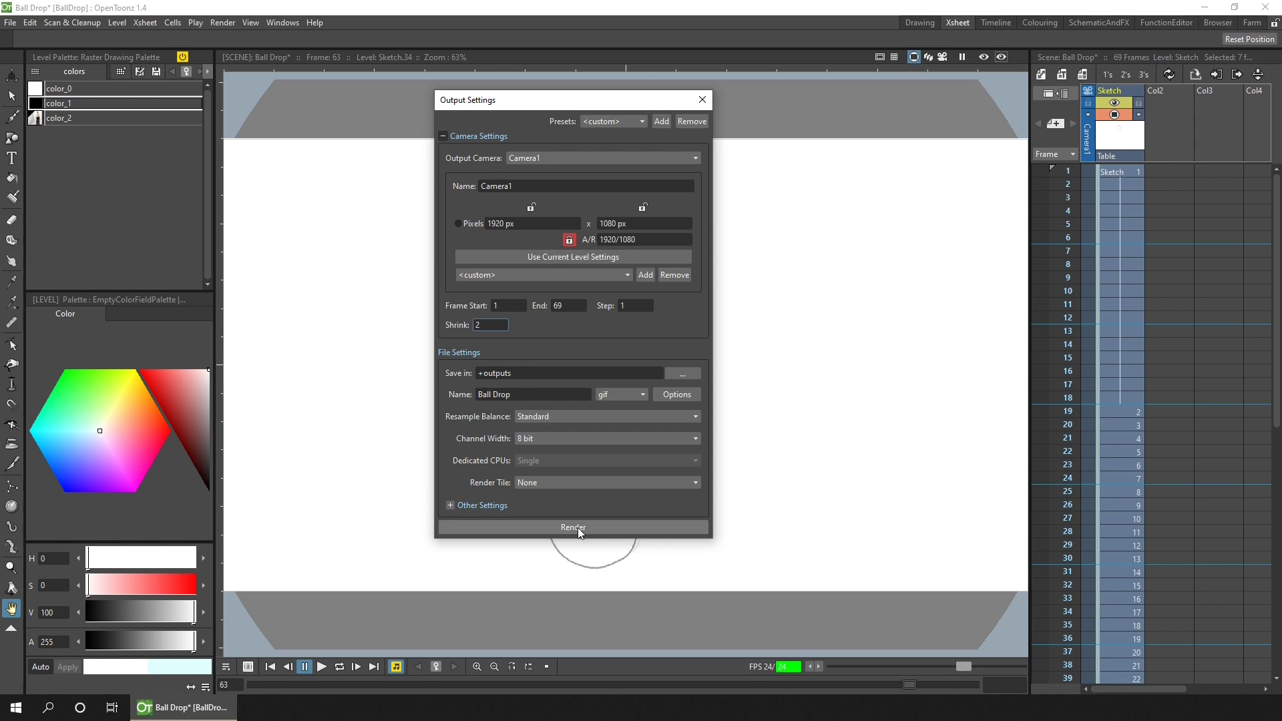
{"action": "left_click", "coordinate": [580, 527]}
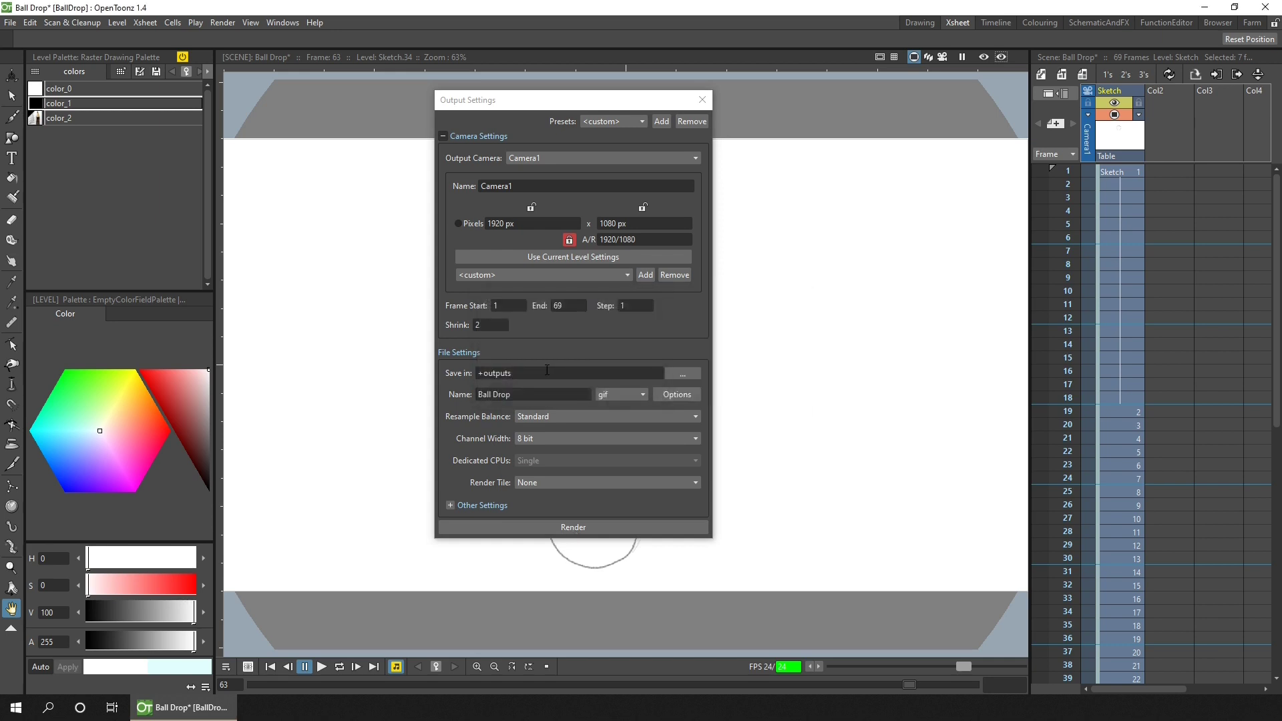
{"action": "left_click", "coordinate": [702, 100]}
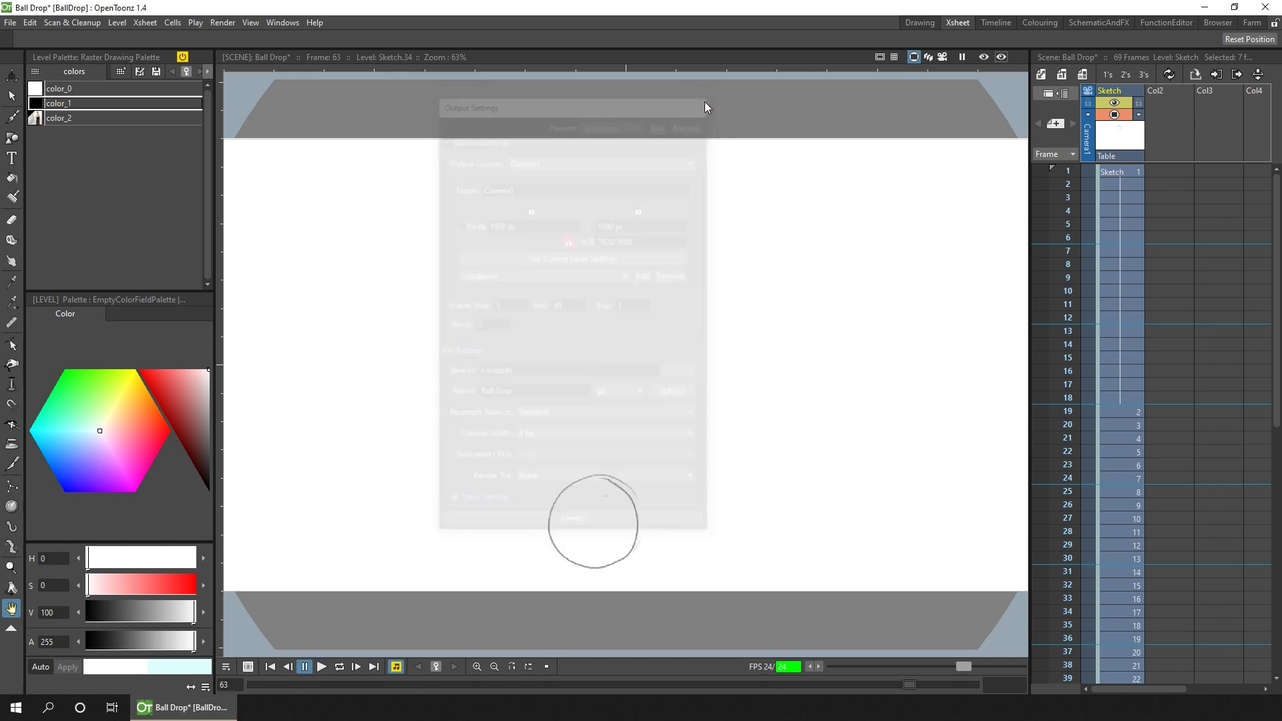
{"action": "key", "text": "ctrl+s"}
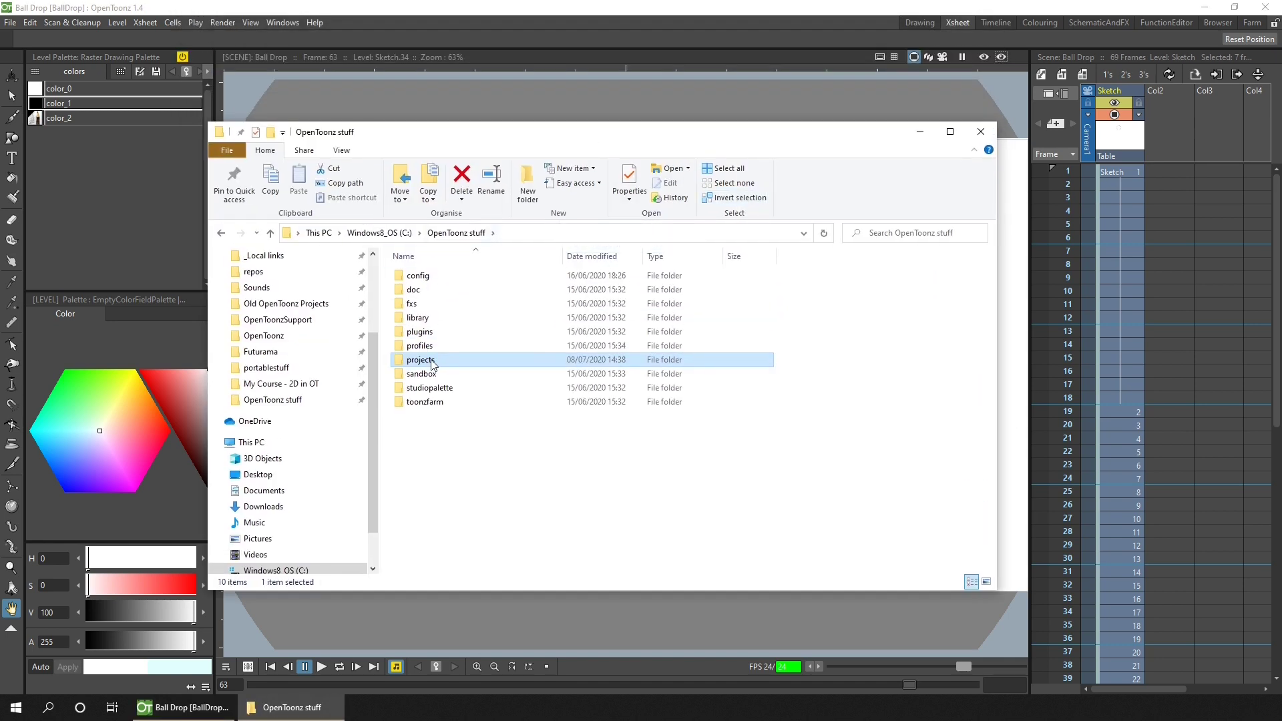
- Go to projects > BallDrop > outputs and open Ball Drop.gif
{"action": "double_click", "coordinate": [431, 362]}
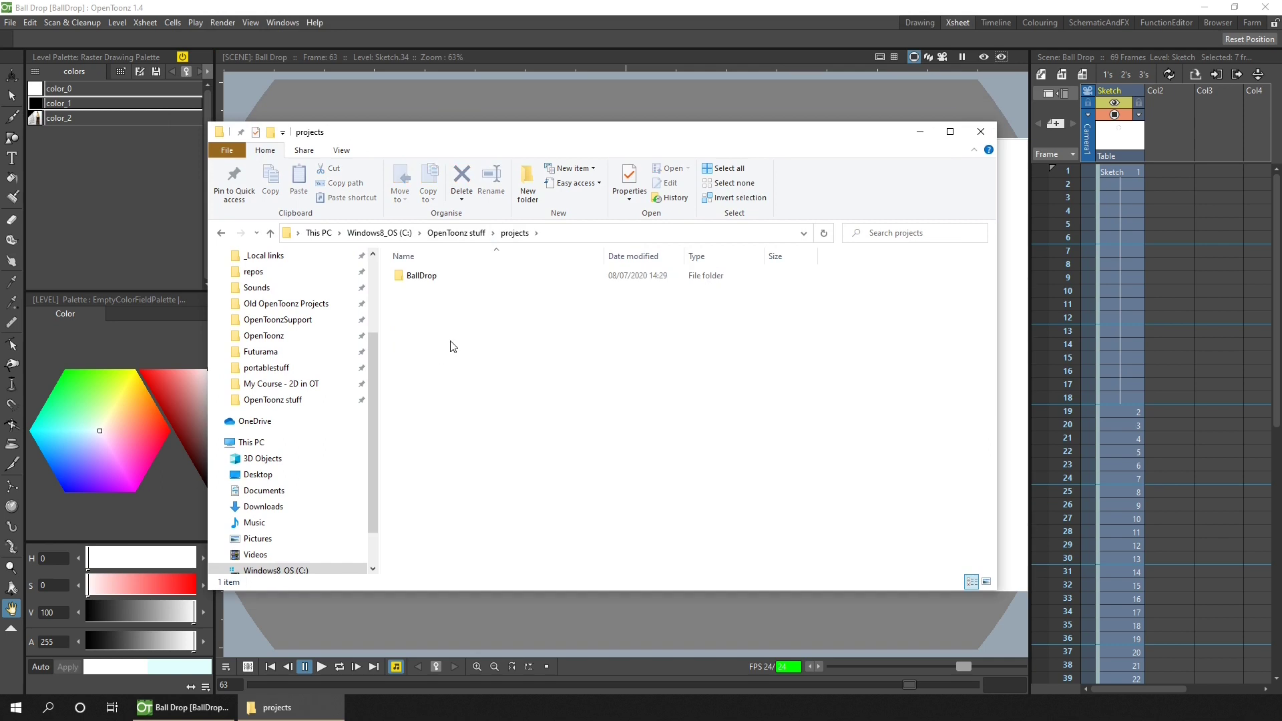
{"action": "double_click", "coordinate": [428, 279]}
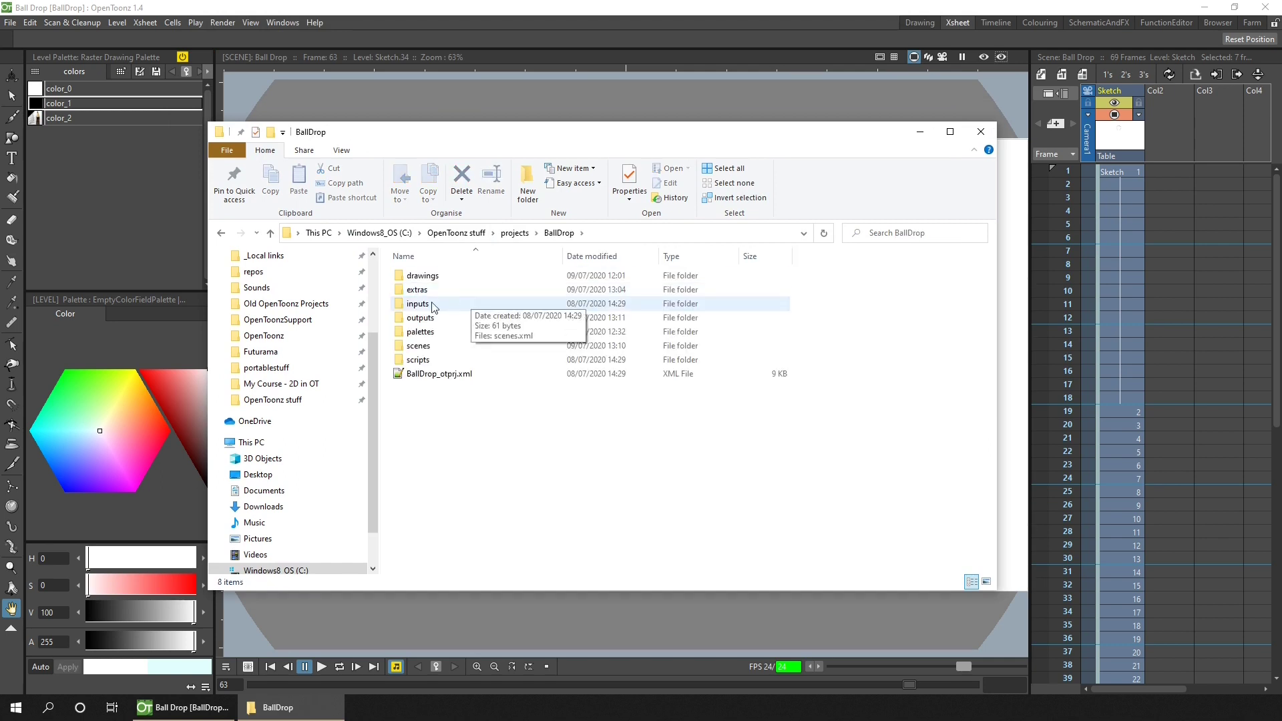
{"action": "left_click", "coordinate": [427, 319]}
{"action": "double_click", "coordinate": [427, 320]}
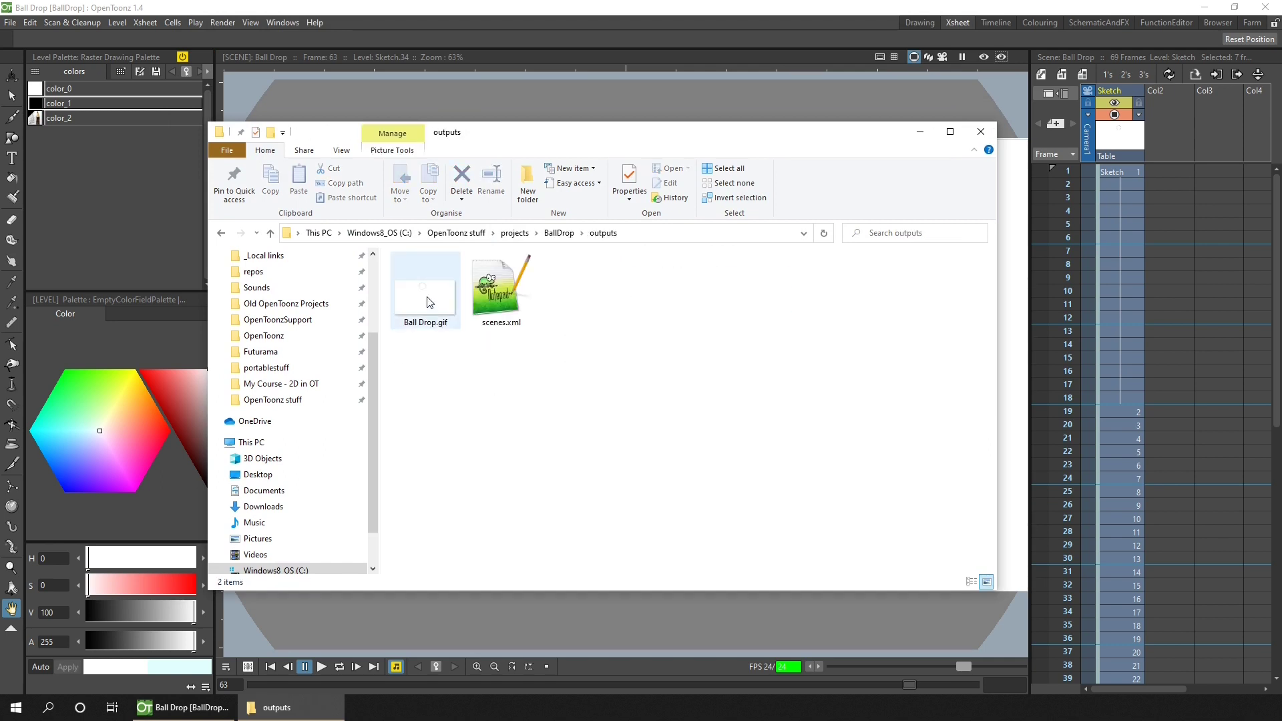
{"action": "double_click", "coordinate": [439, 304]}
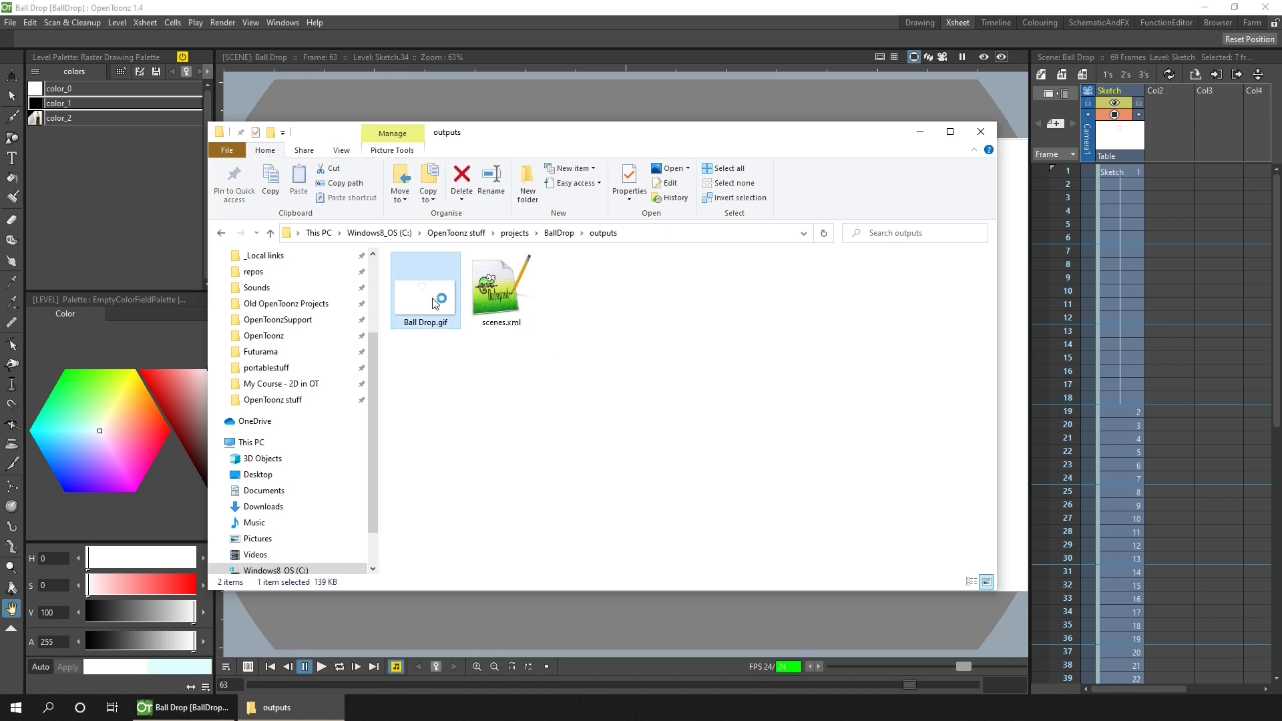